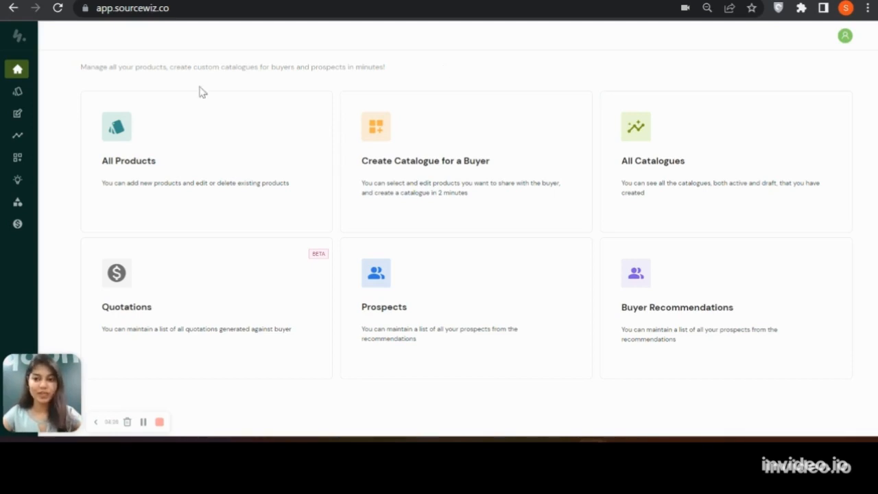
Start a new catalogue for a buyer and enter XYZ as the buyer company
mouse_move(31, 78)
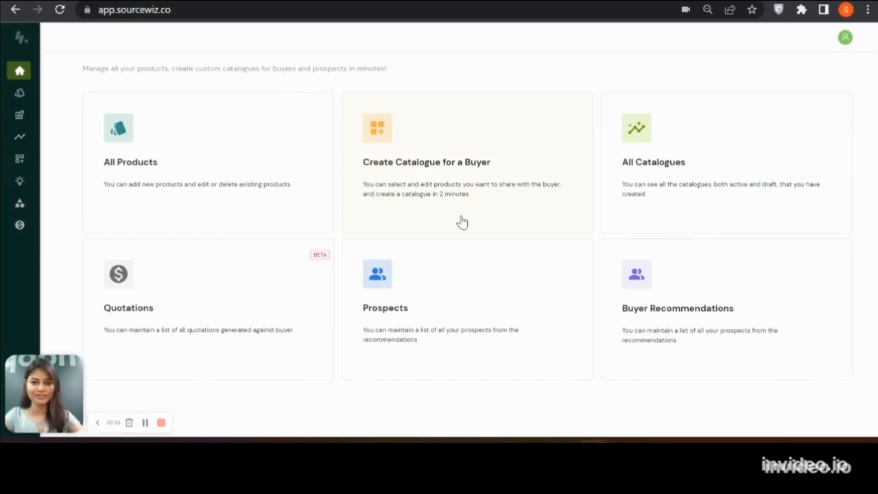
left_click(462, 222)
left_click(395, 147)
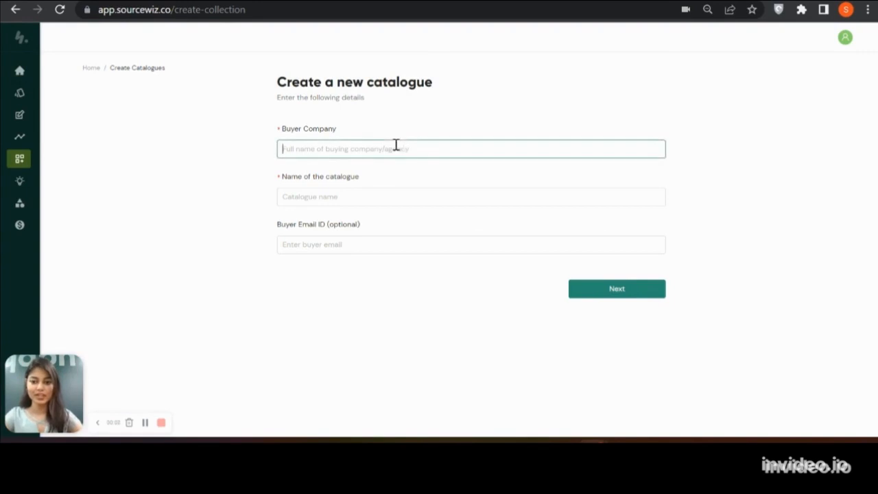
type("XYZ")
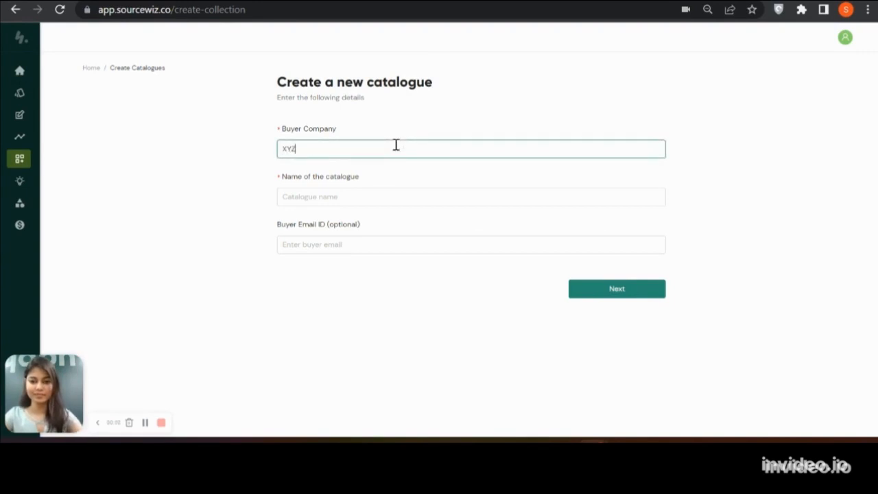
Name the catalogue Summer Collection 2022, leave the optional buyer email blank, and proceed to product selection
left_click(376, 204)
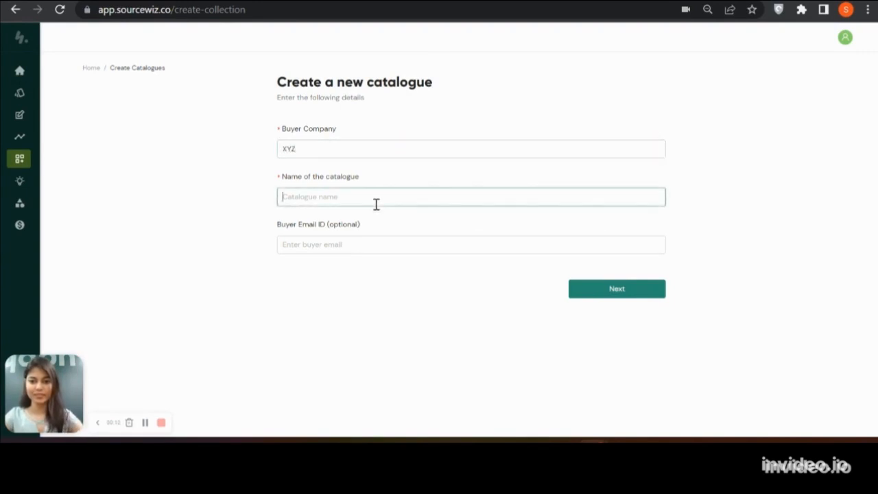
type("Su")
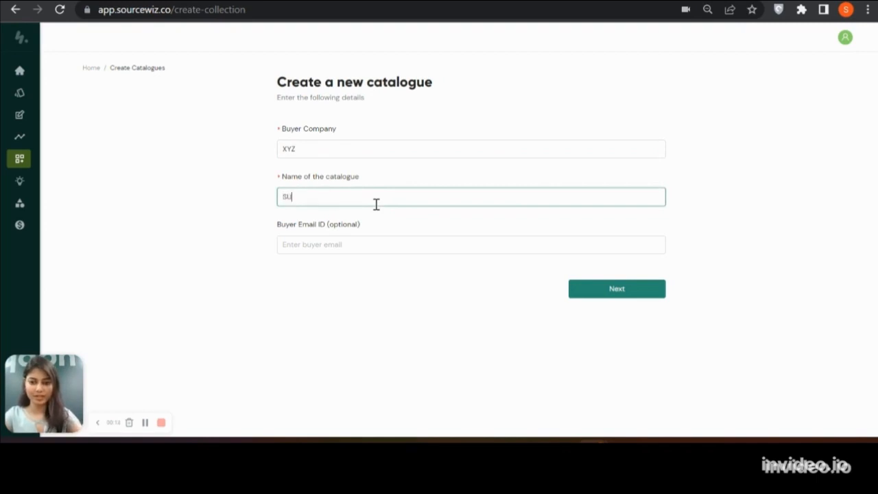
type("MM")
key("BackSpace")
key("BackSpace")
key("BackSpace")
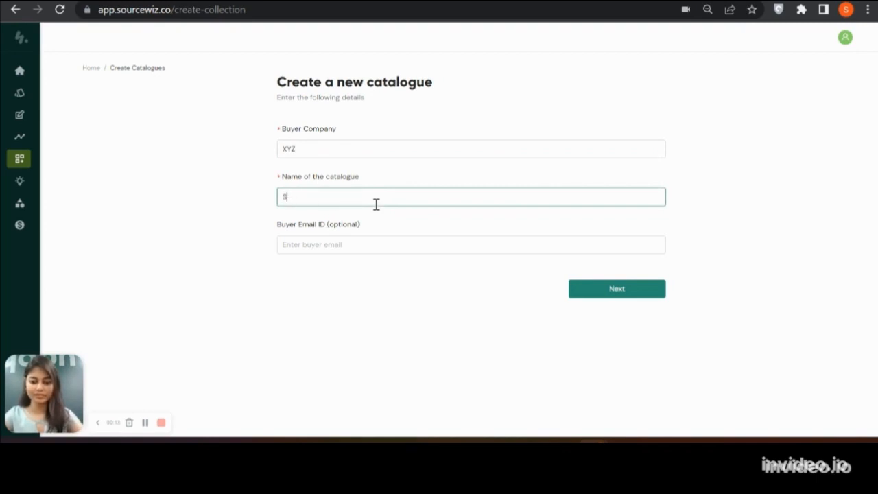
left_click(358, 244)
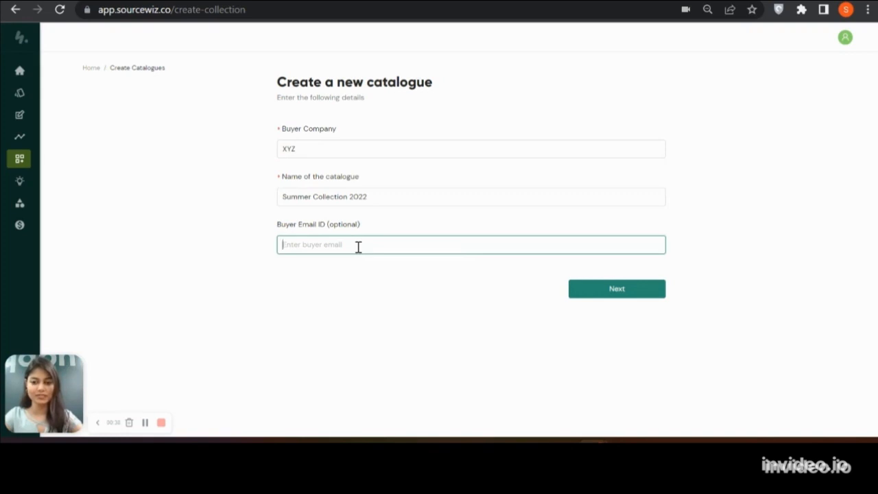
left_click(585, 295)
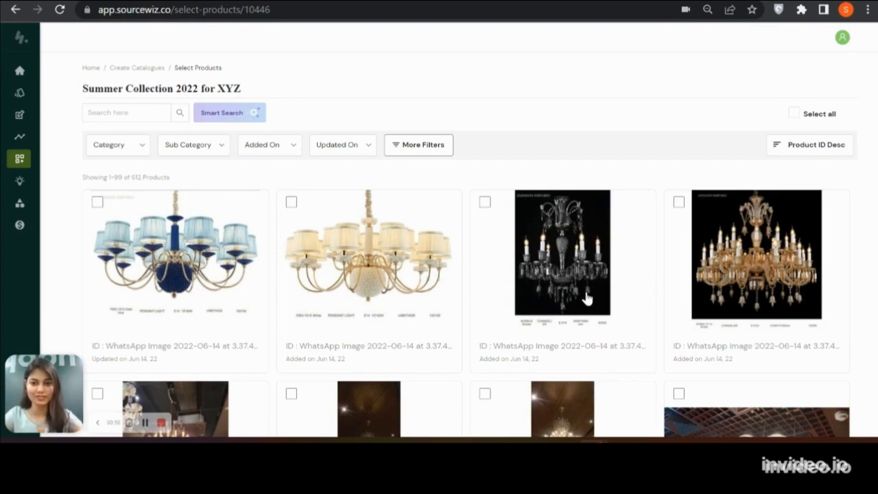
Examine the product filter options for category, sub category, added date and updated date
left_click(226, 147)
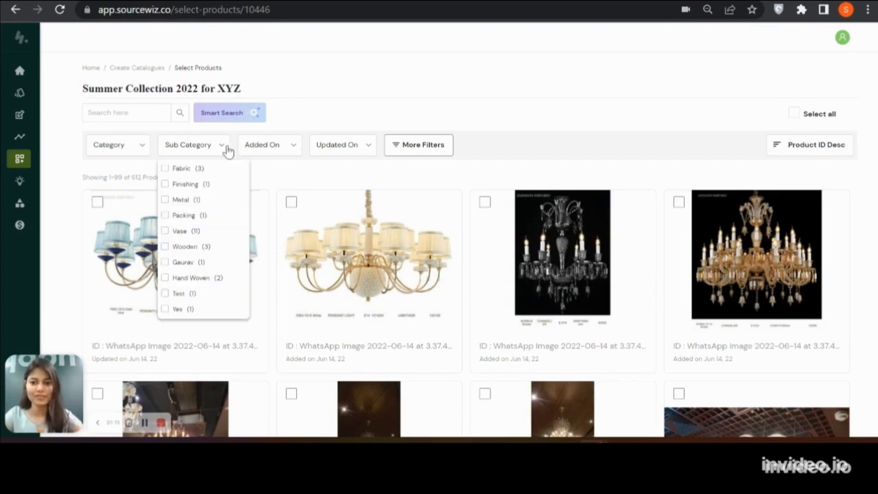
left_click(146, 149)
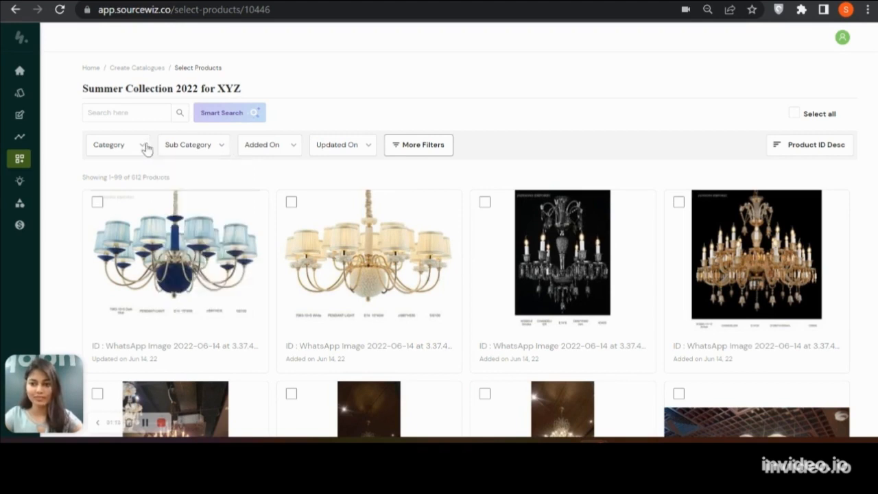
left_click(146, 149)
left_click(219, 148)
left_click(220, 148)
left_click(284, 148)
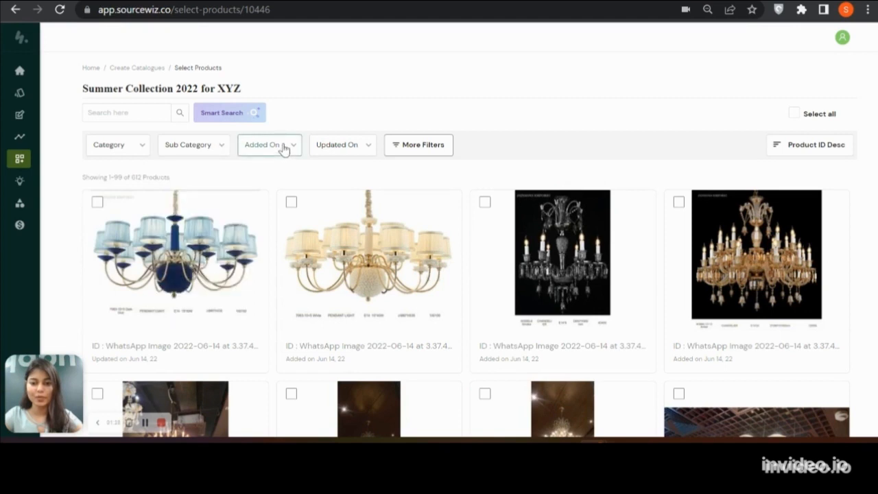
left_click(283, 149)
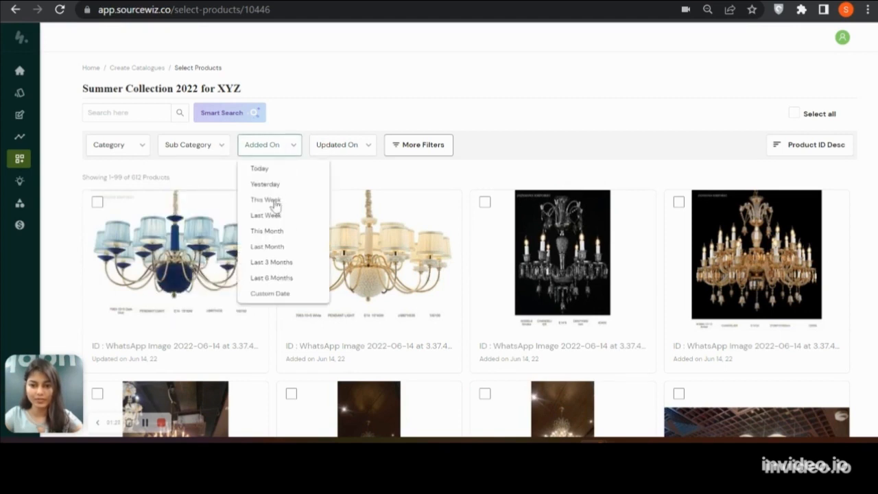
left_click(360, 149)
left_click(360, 149)
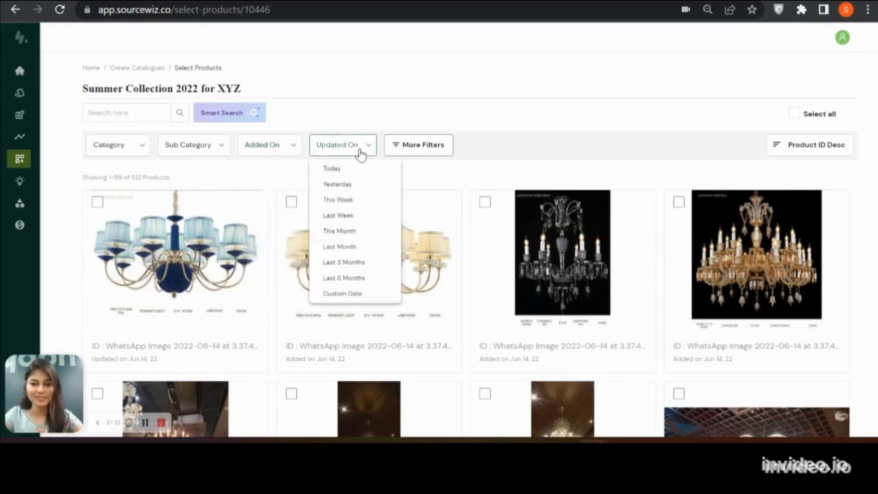
Review the additional product filters, expand the Vendor Name options, and close them without applying any
left_click(425, 151)
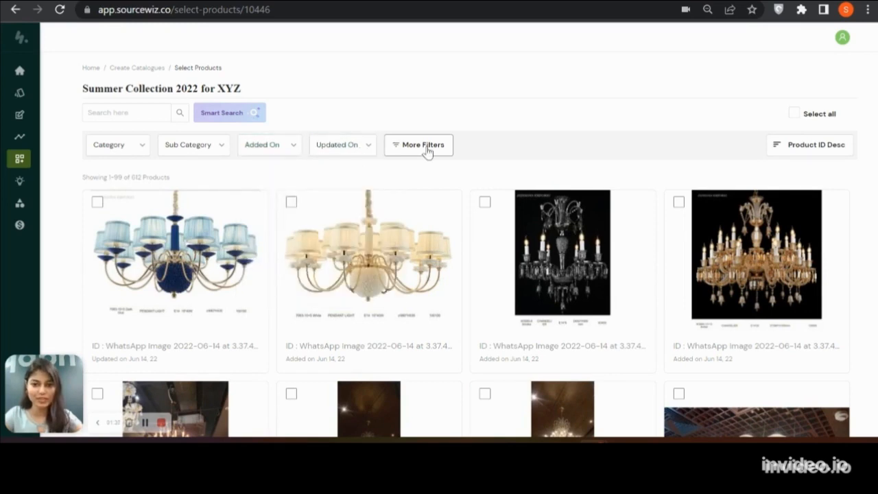
left_click(425, 146)
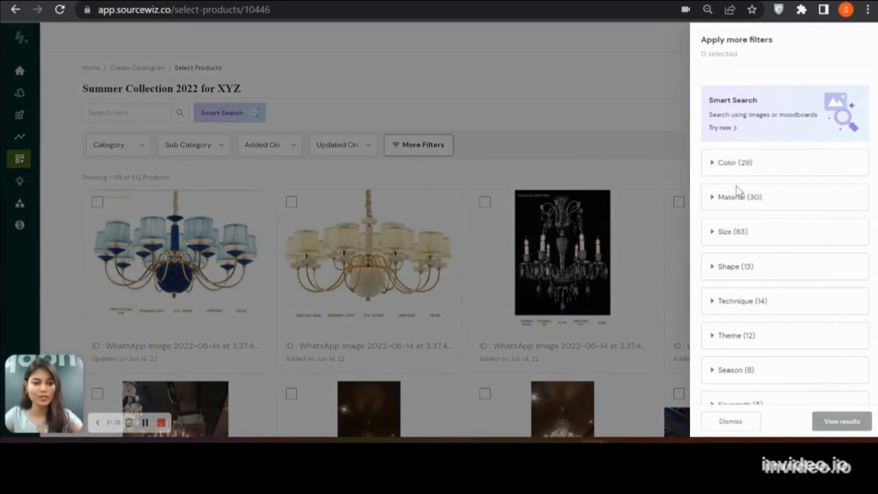
scroll(737, 190, "down", 3)
scroll(737, 190, "up", 3)
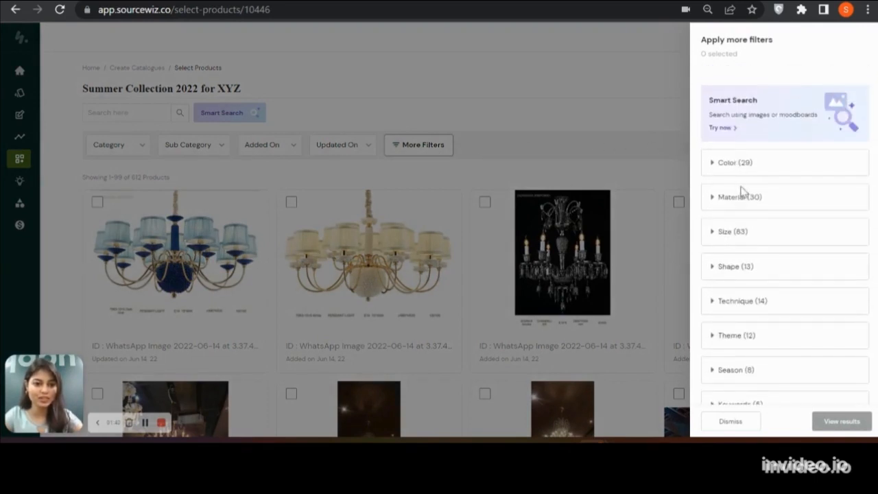
scroll(742, 196, "down", 1)
scroll(725, 175, "down", 1)
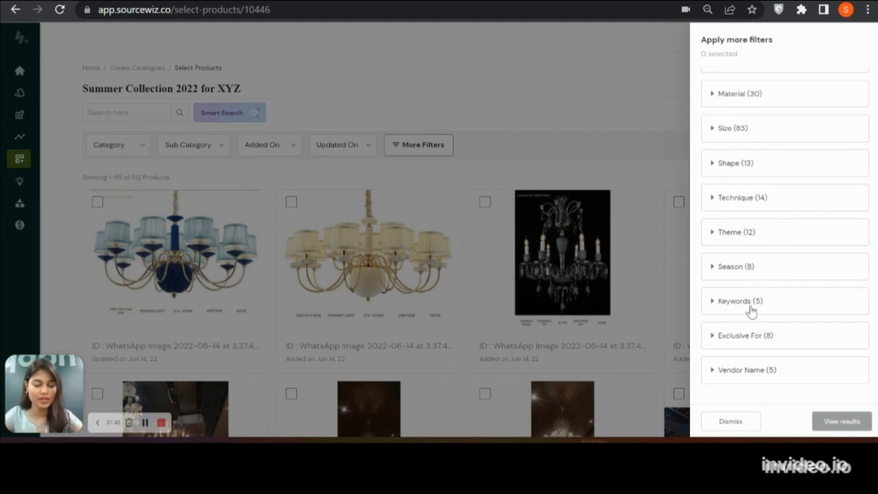
left_click(751, 374)
scroll(750, 370, "down", 2)
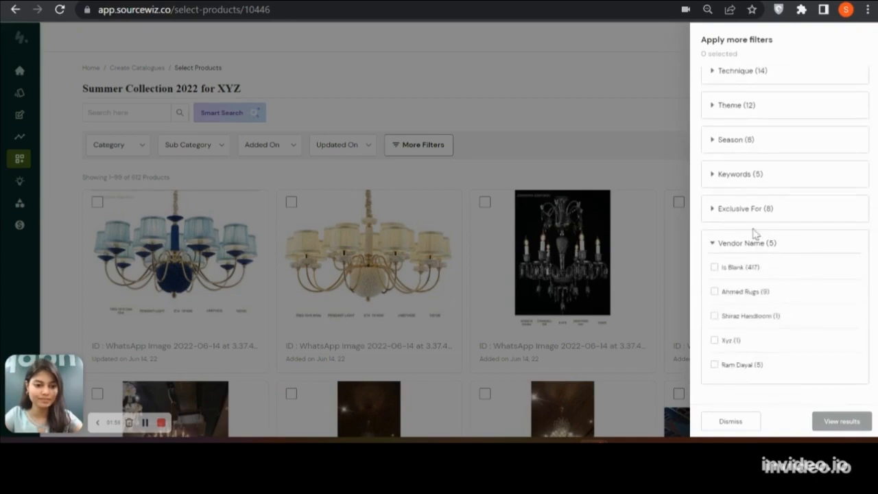
left_click(309, 121)
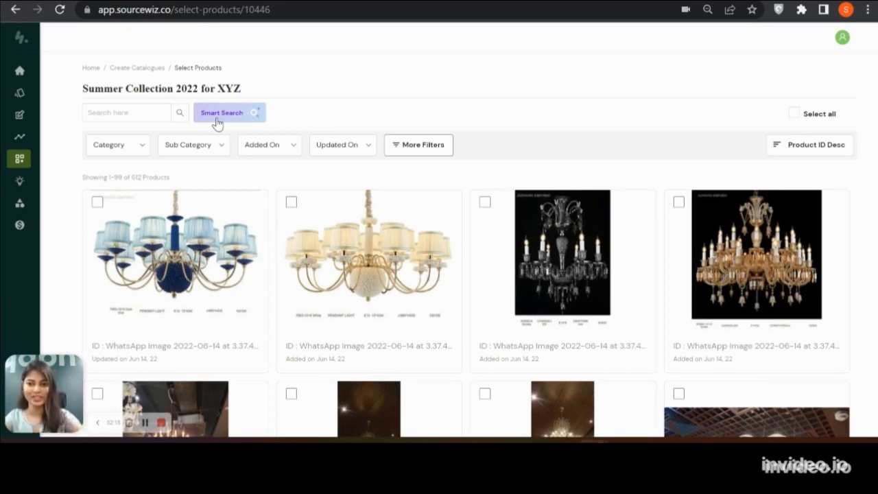
Select the four chandeliers in the first row plus the second and fourth products in the next row, and open the catalogue's details
left_click(97, 208)
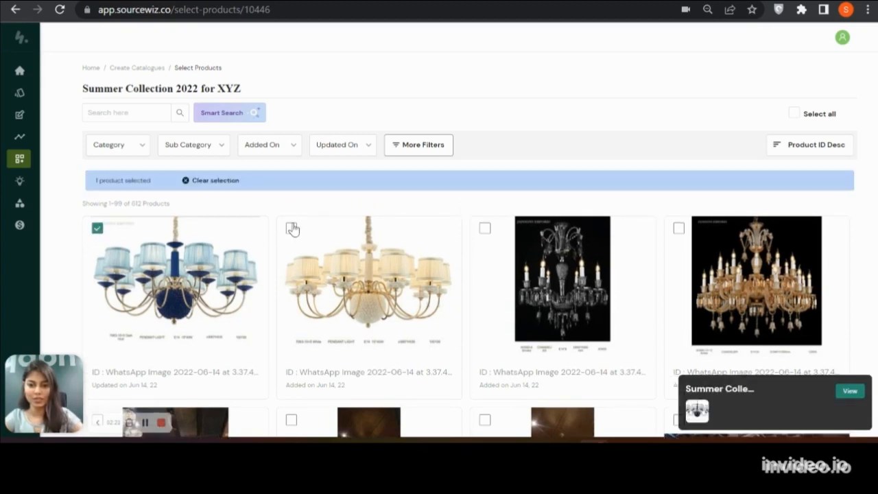
left_click(292, 229)
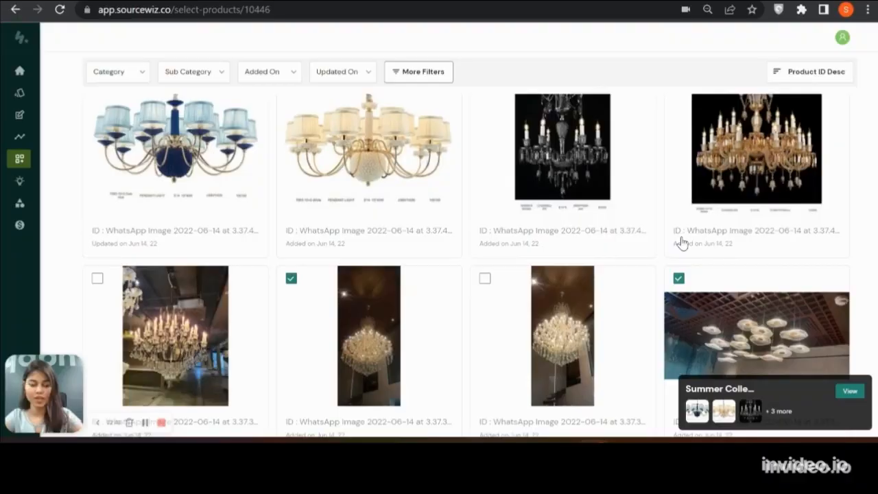
scroll(679, 244, "up", 1)
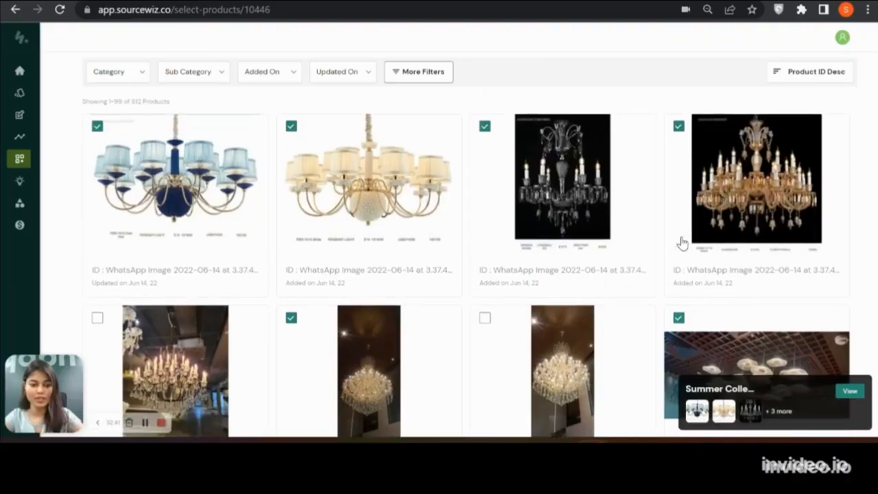
scroll(680, 244, "up", 3)
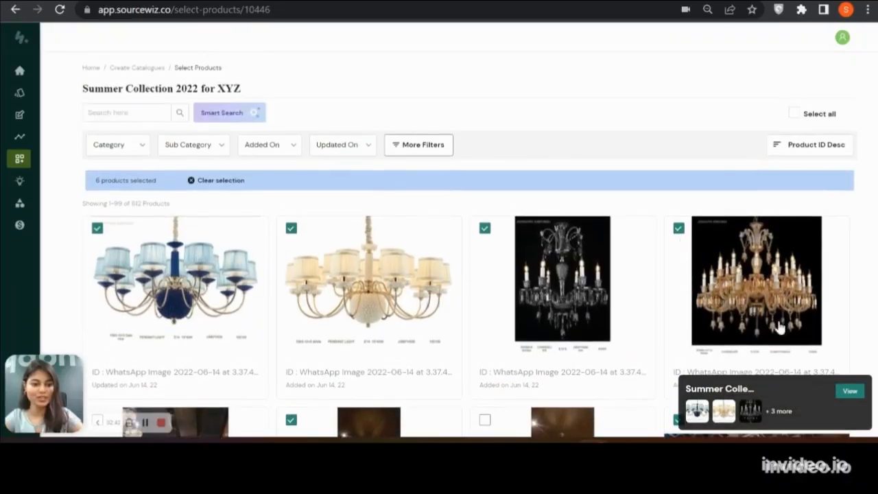
left_click(849, 396)
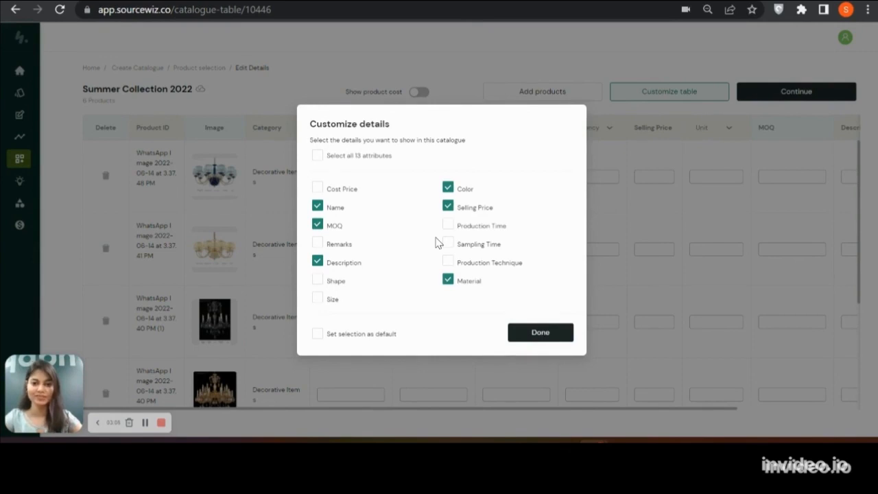
Limit the catalogue details to Name, MOQ, Color and Selling Price, and save this selection as the default
left_click(319, 159)
left_click(319, 159)
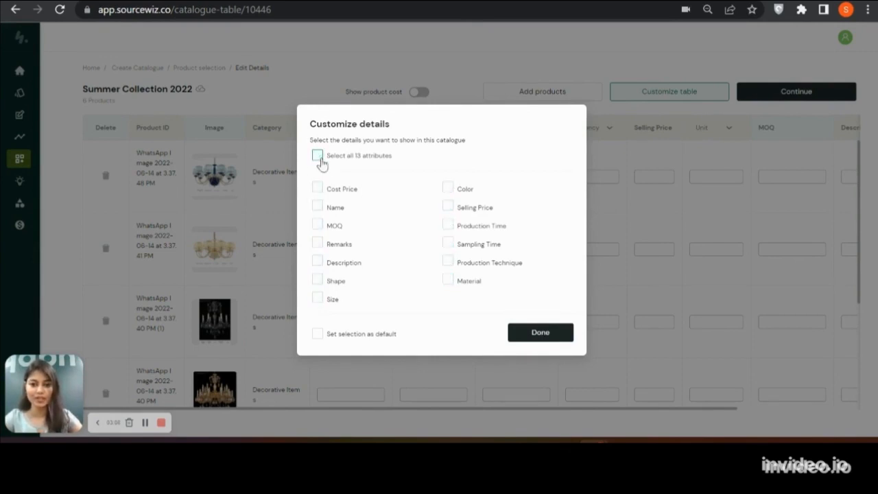
left_click(318, 205)
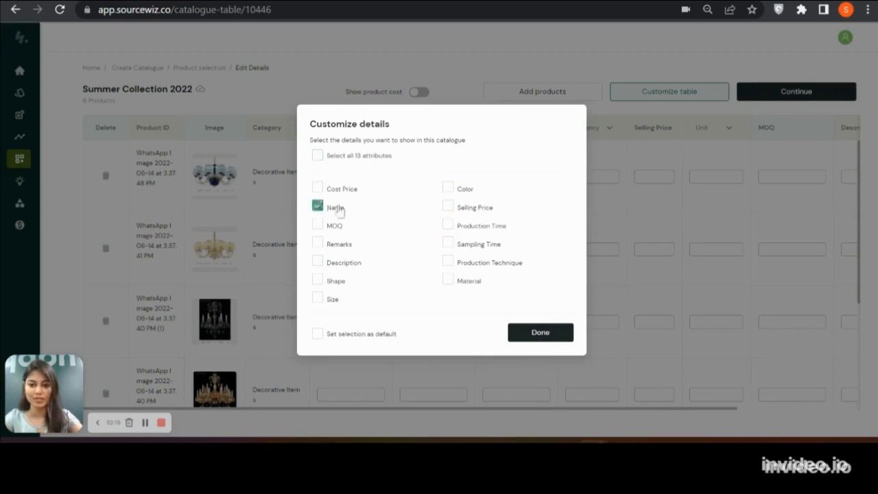
left_click(455, 211)
left_click(454, 188)
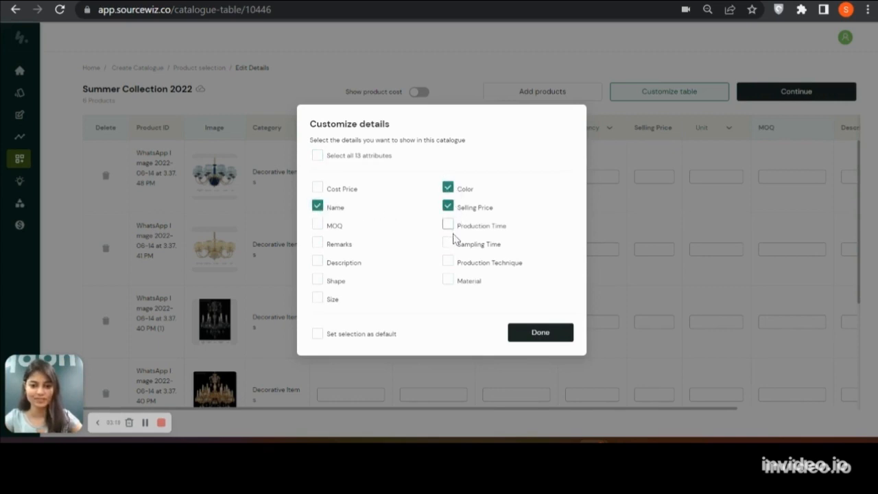
left_click(318, 224)
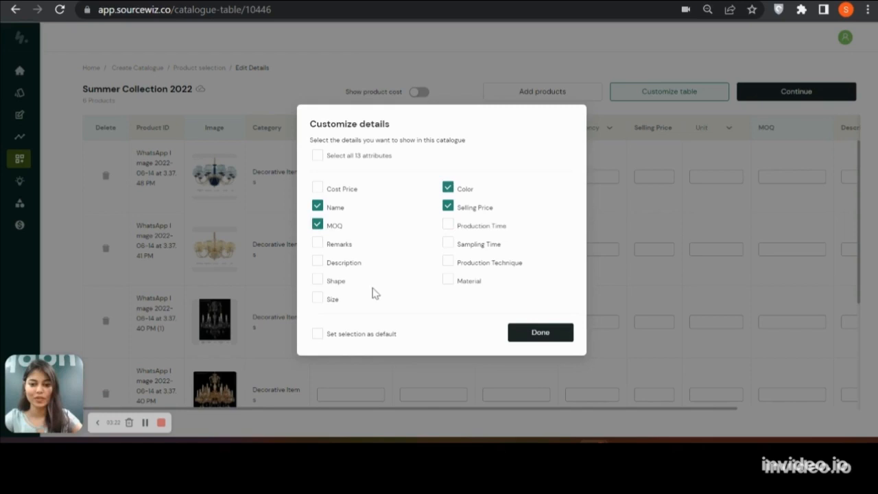
left_click(317, 336)
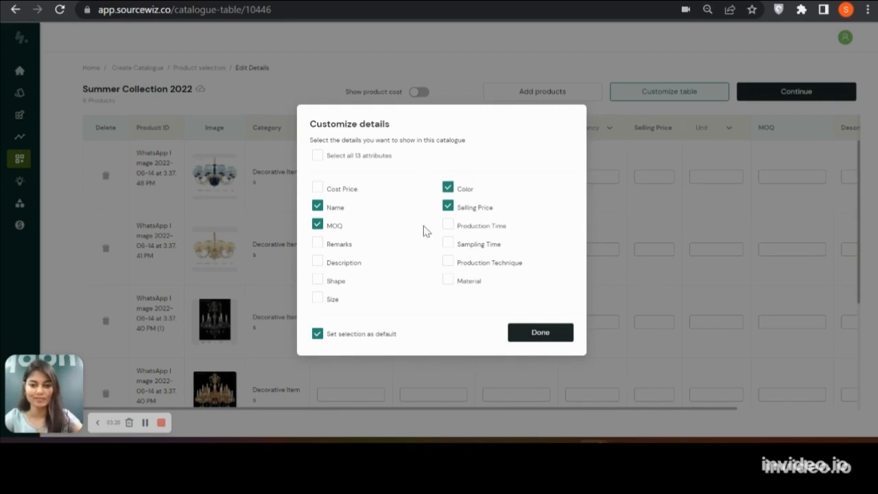
left_click(523, 334)
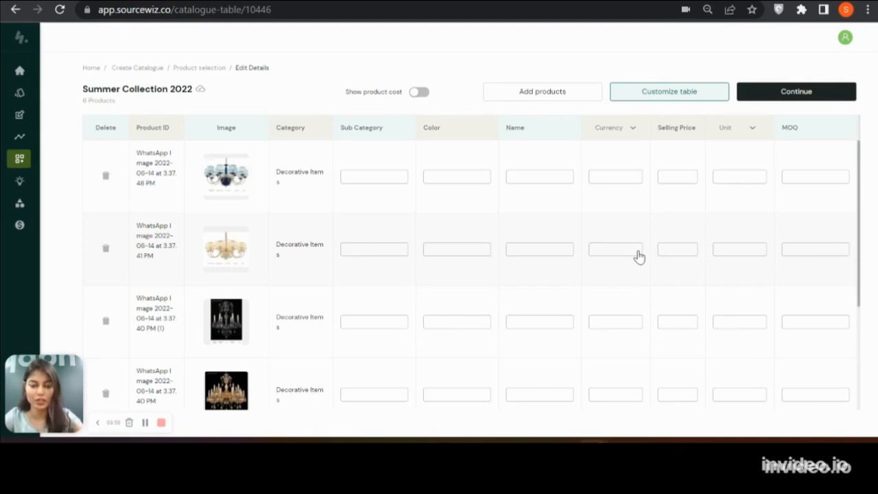
Fill in the product rows as per-piece chandeliers, MOQ 10: blue Sea USD 35, Gold Desert USD 37, Silver Antartica USD 50, Gold Sahara USD 60
left_click(354, 176)
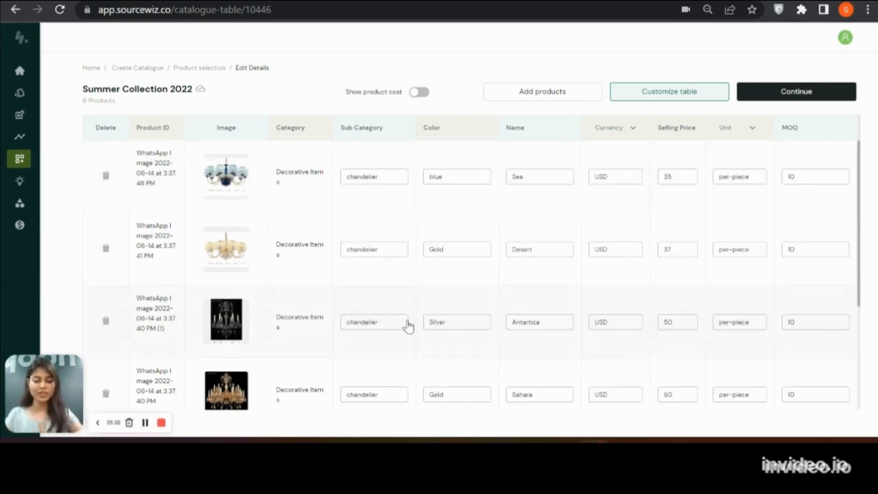
scroll(408, 325, "down", 5)
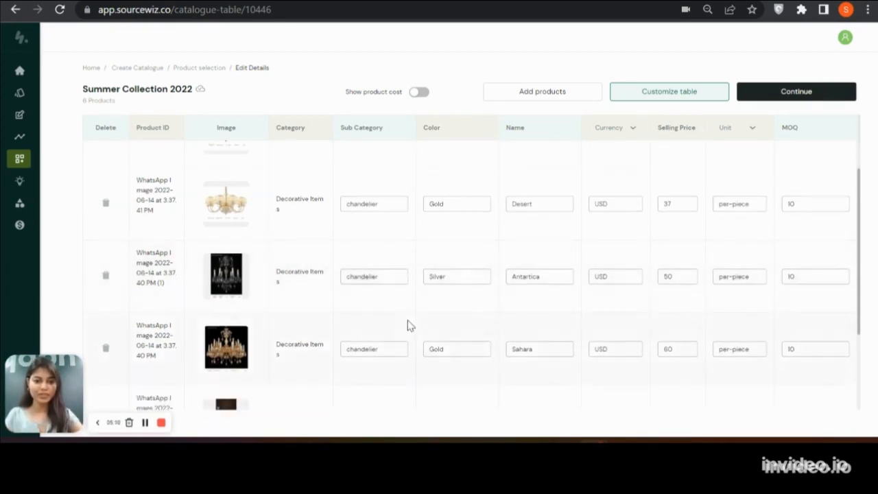
scroll(407, 325, "up", 5)
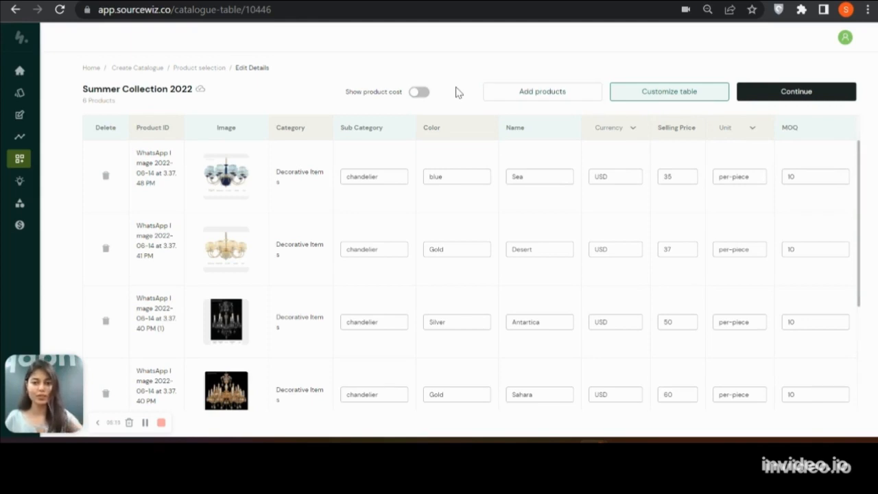
Show the product cost in the catalogue table and hide it again
left_click(419, 92)
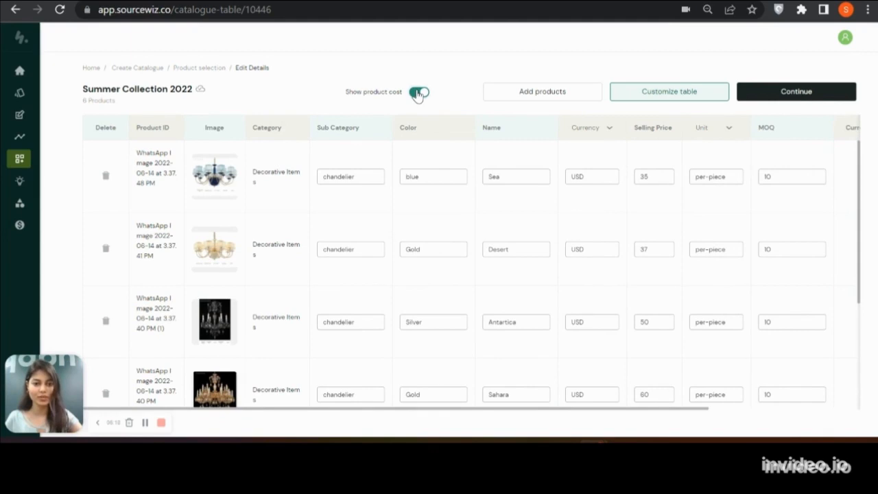
left_click(418, 93)
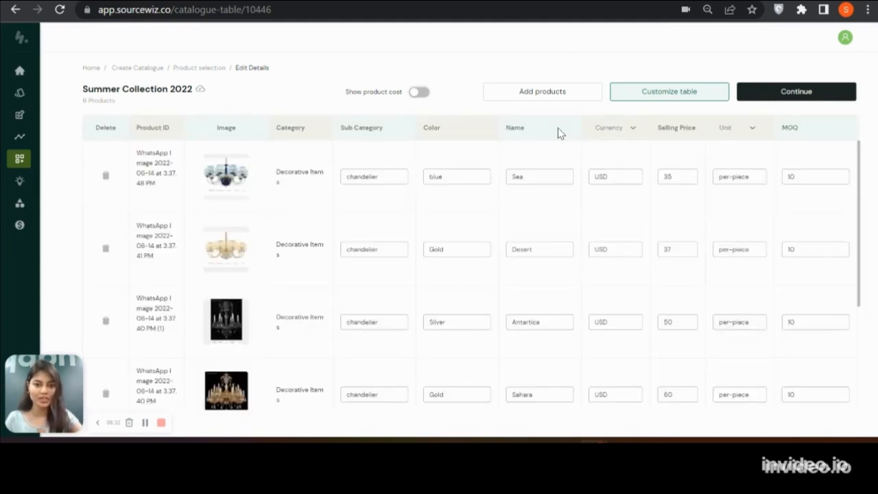
Start generating the catalogue for the buyer and choose one product per slide for its presentation template
left_click(773, 92)
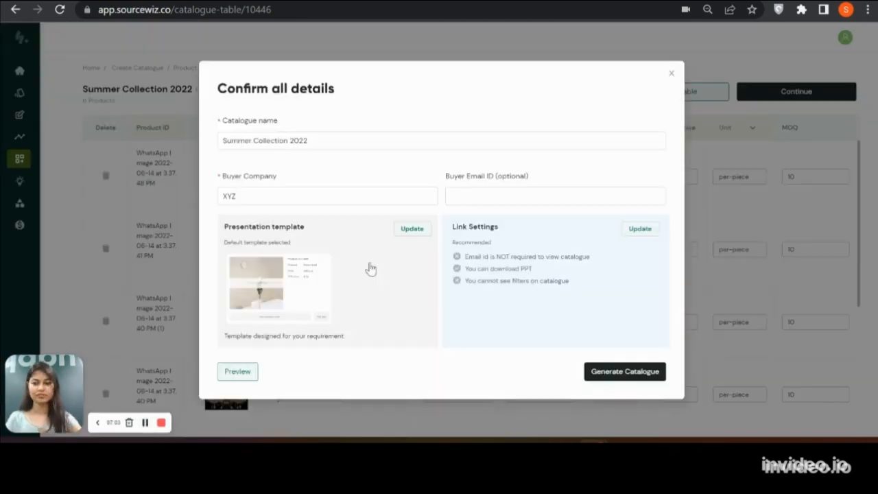
left_click(460, 196)
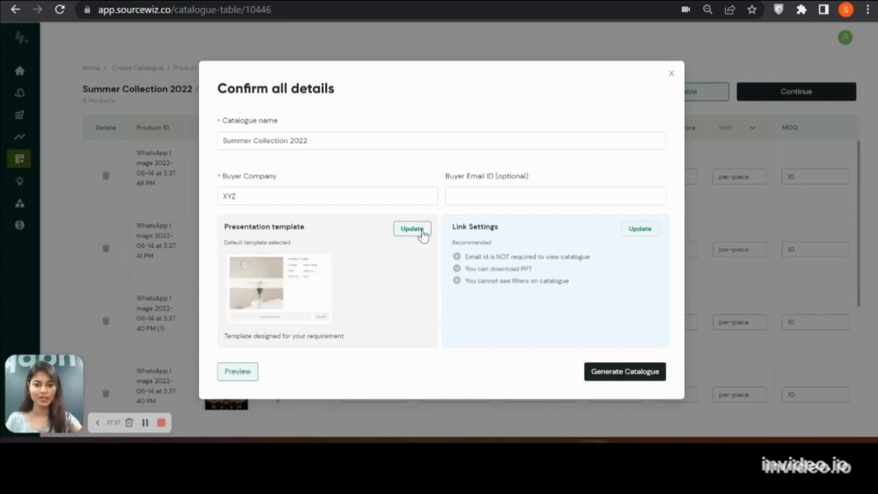
left_click(422, 233)
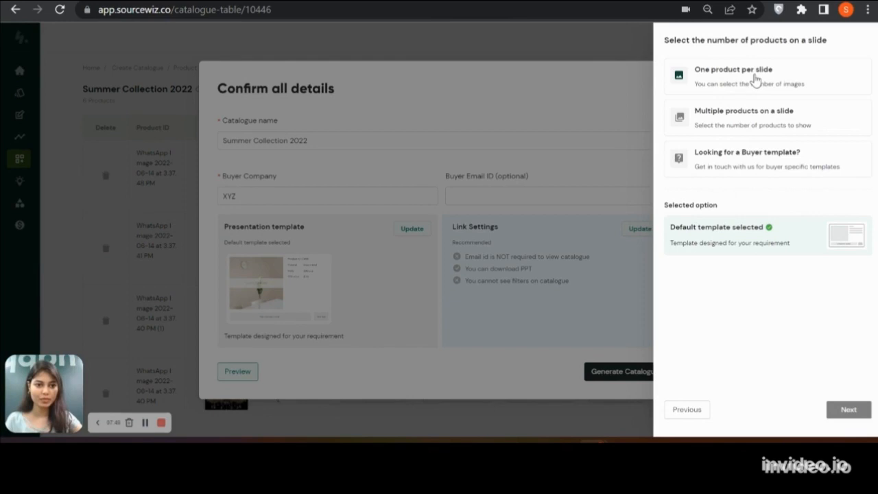
left_click(755, 80)
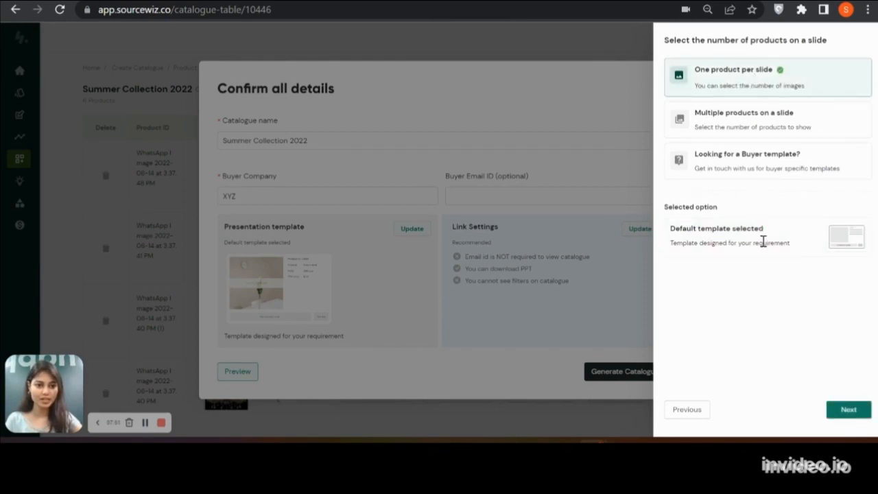
left_click(848, 409)
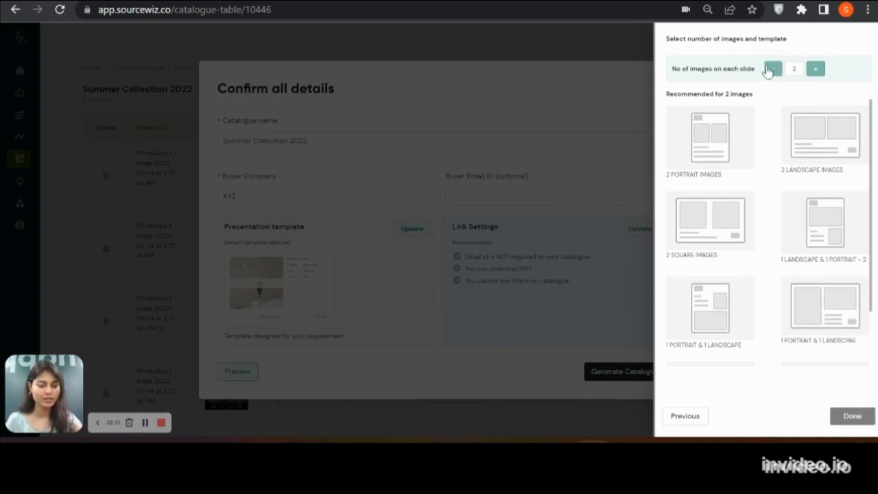
Set three images on each slide and preview the different 3 Portrait Images layouts
left_click(773, 69)
left_click(810, 69)
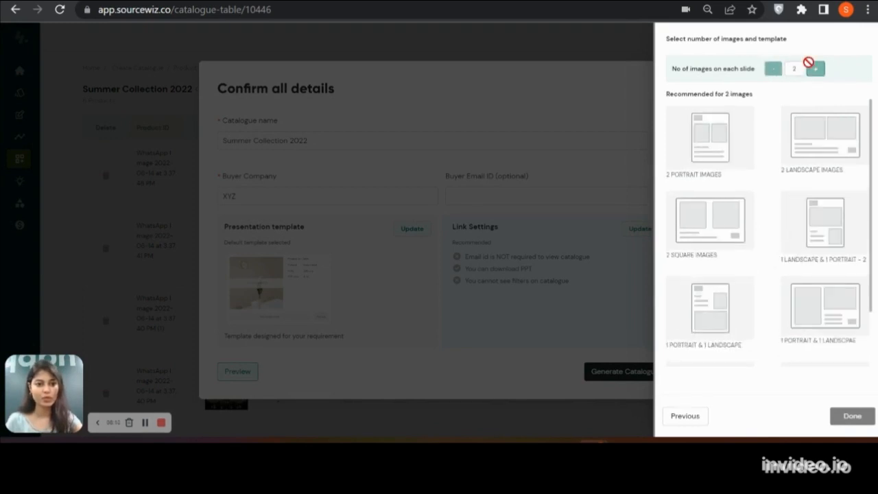
left_click(808, 63)
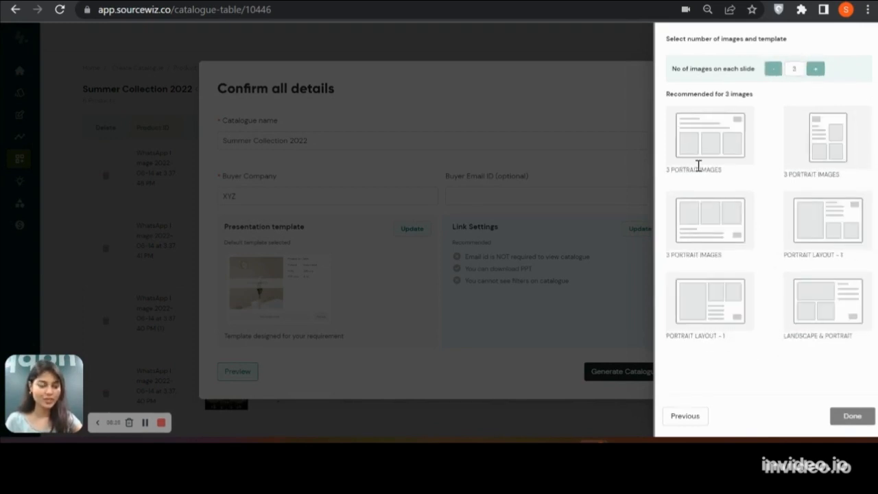
left_click(698, 160)
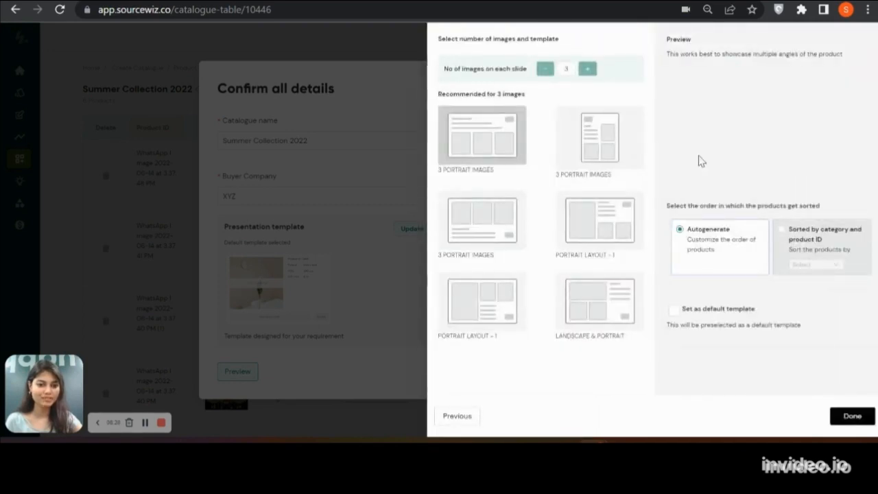
left_click(518, 243)
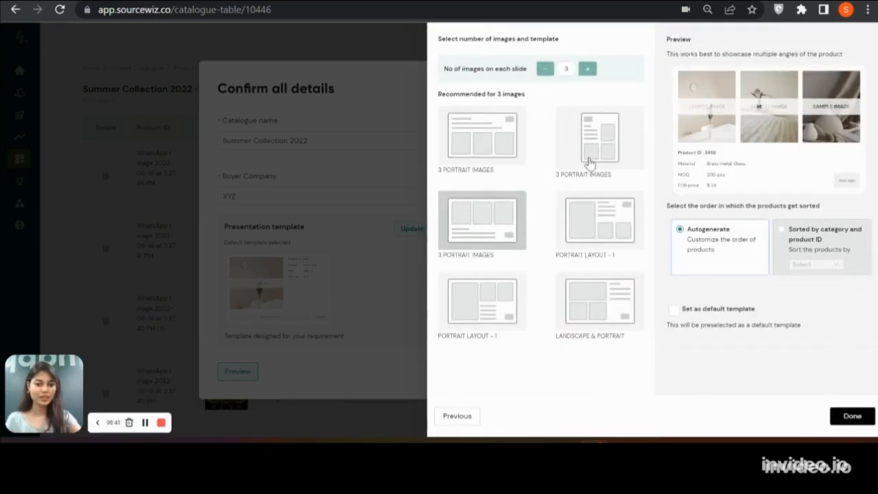
left_click(588, 161)
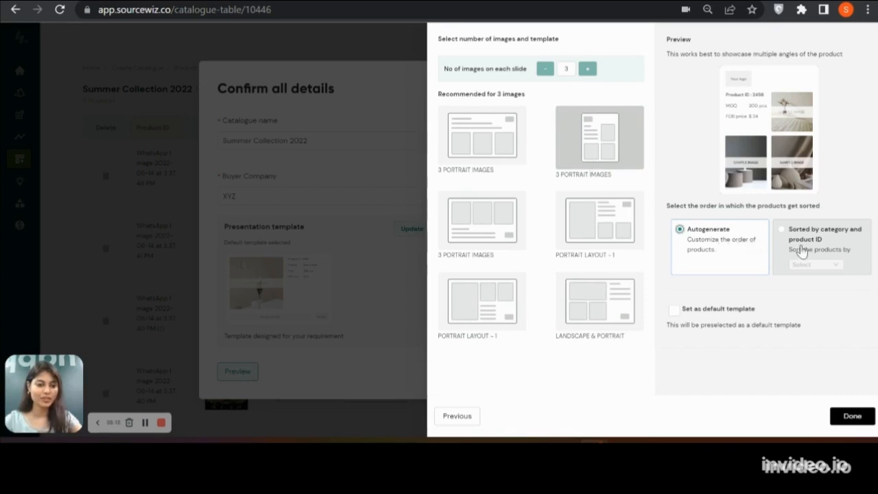
Switch the product order to sorted by category and product ID, and look through the available sort fields
left_click(804, 248)
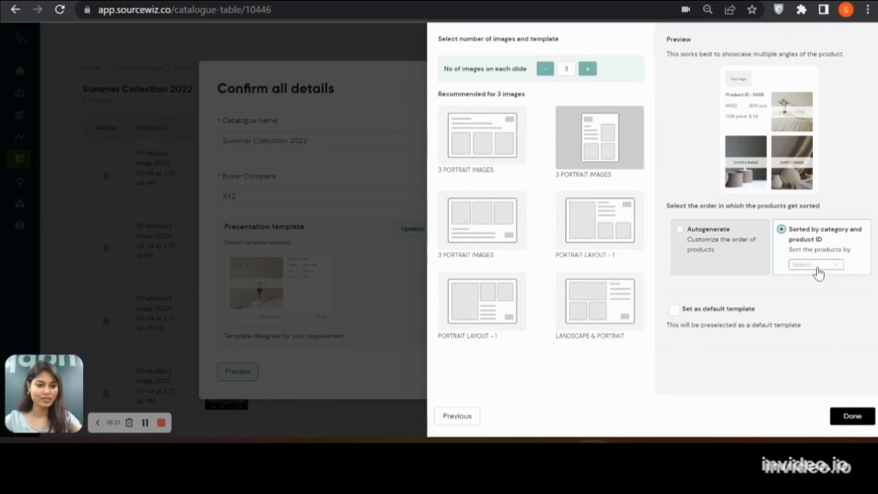
left_click(814, 267)
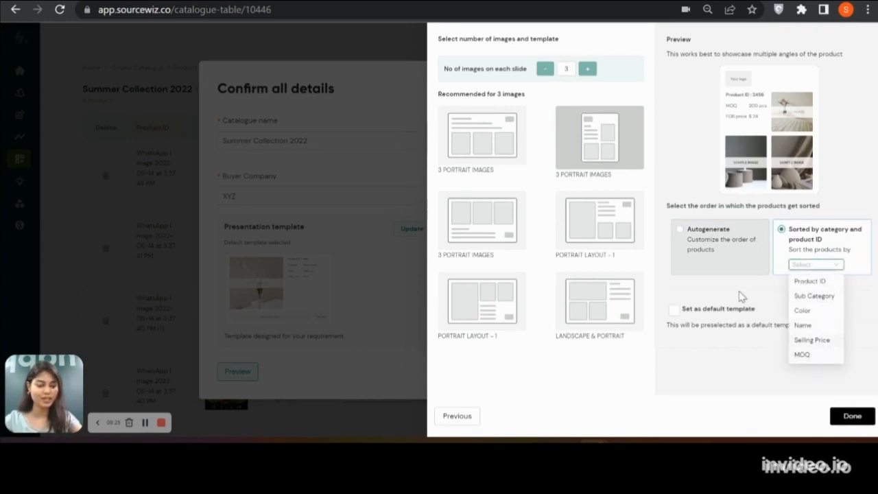
left_click(733, 290)
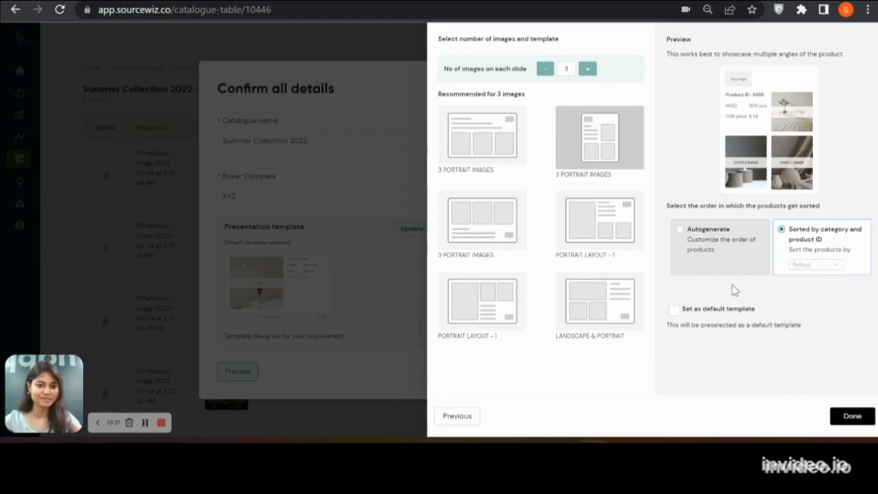
Apply the Landscape & Portrait layout to the presentation and set it as the default template
left_click(583, 310)
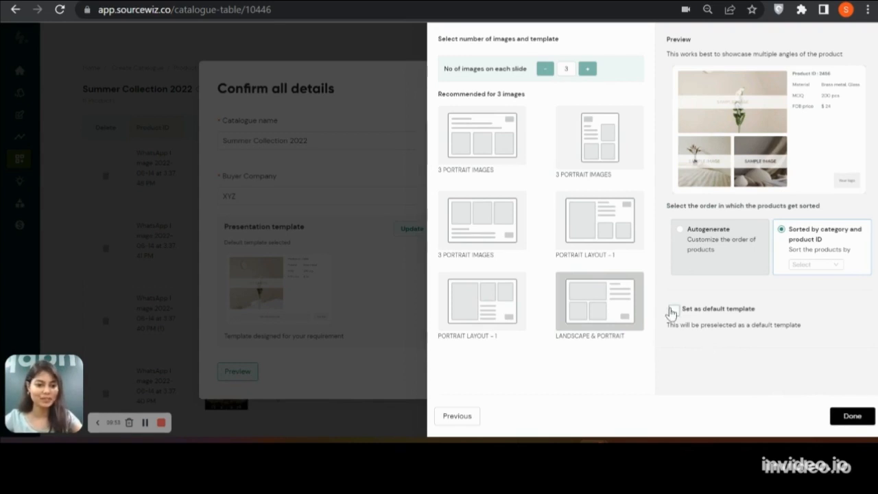
left_click(673, 310)
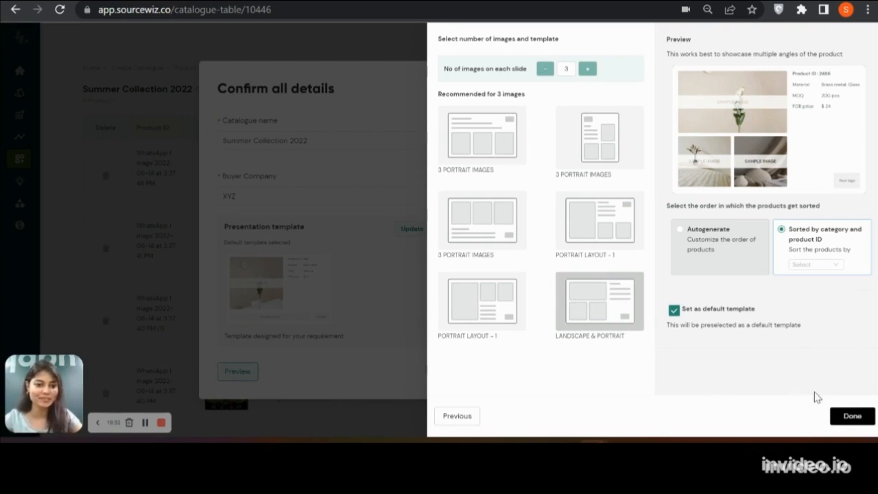
left_click(843, 417)
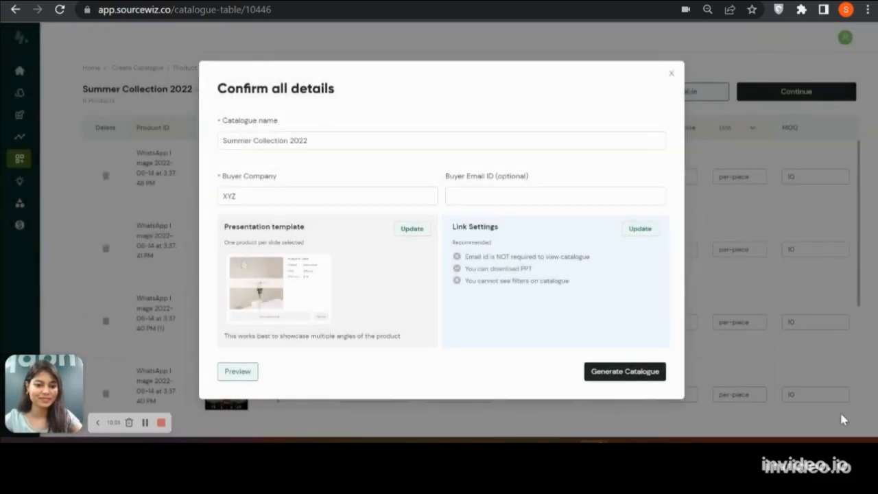
Change the presentation template to multiple products on a slide, with two products on each slide
left_click(410, 231)
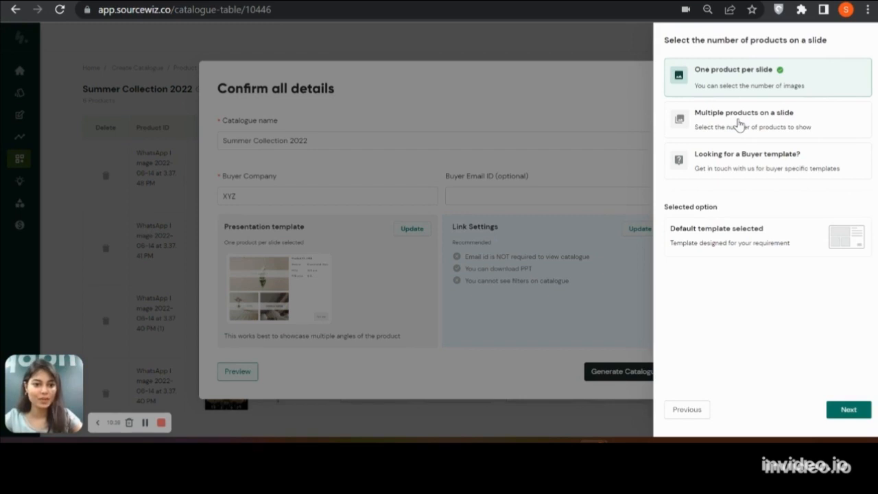
left_click(739, 124)
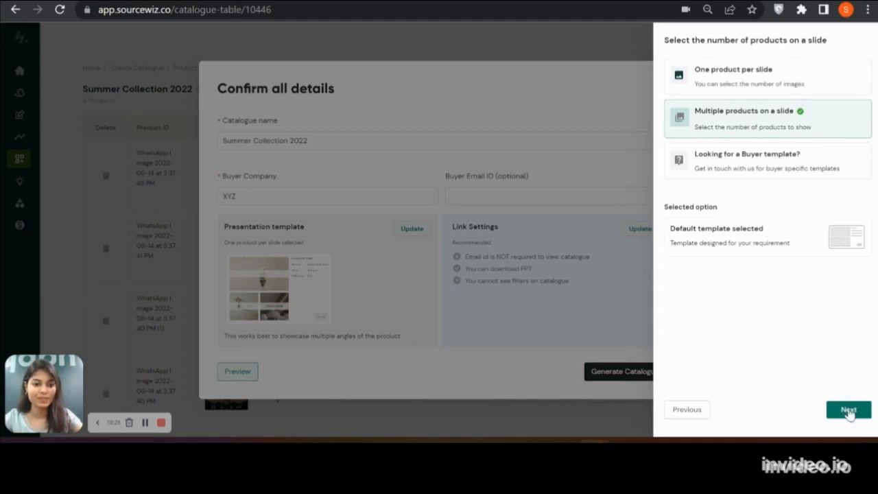
left_click(848, 409)
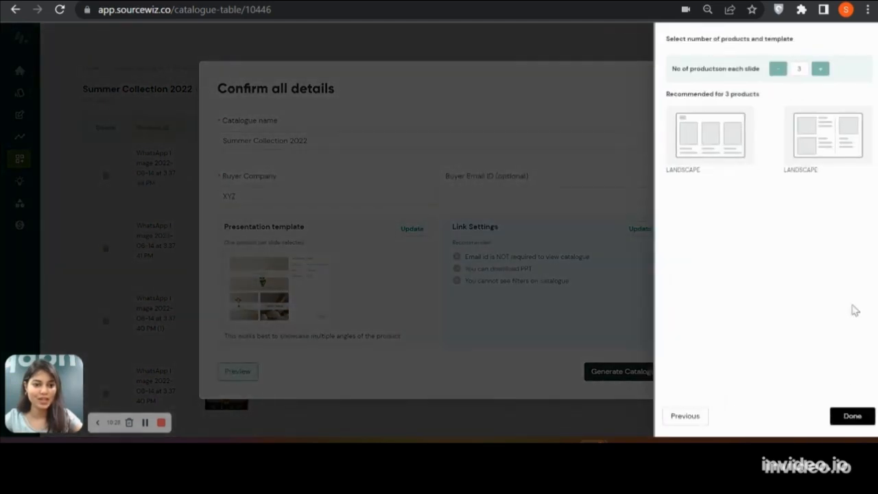
left_click(773, 70)
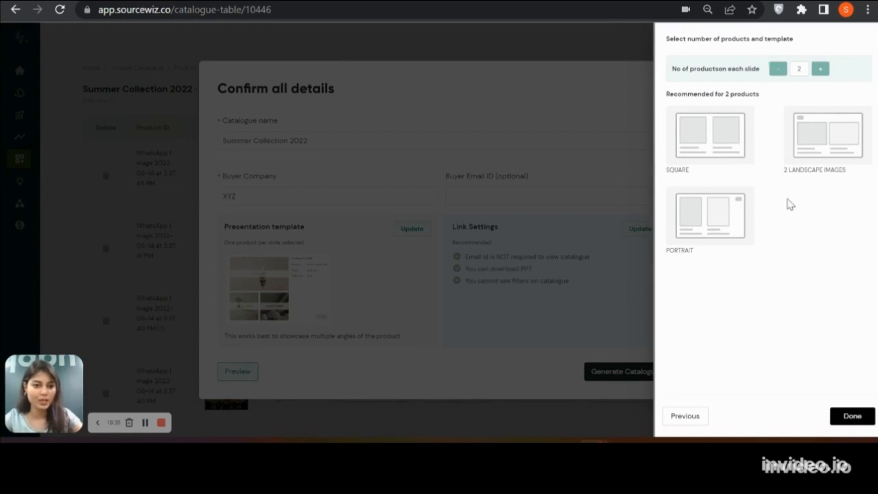
Preview the 2 Landscape Images and Portrait layouts, and apply the Square layout to the presentation
left_click(820, 165)
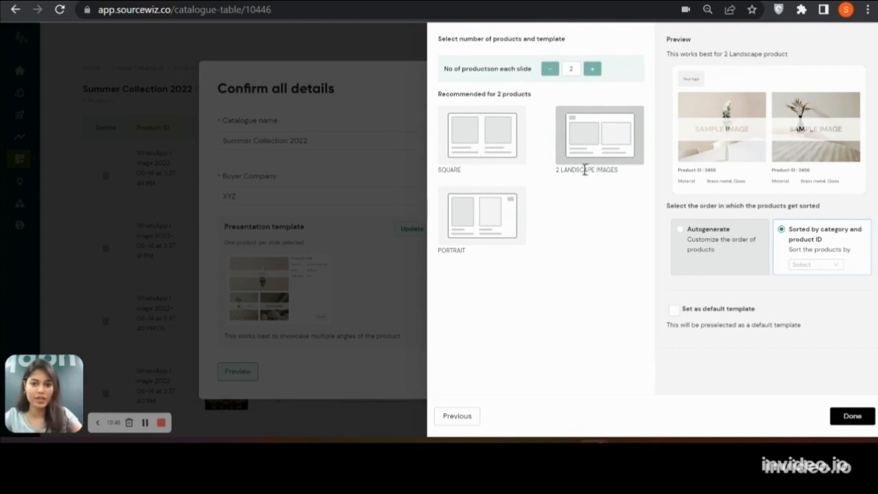
left_click(490, 235)
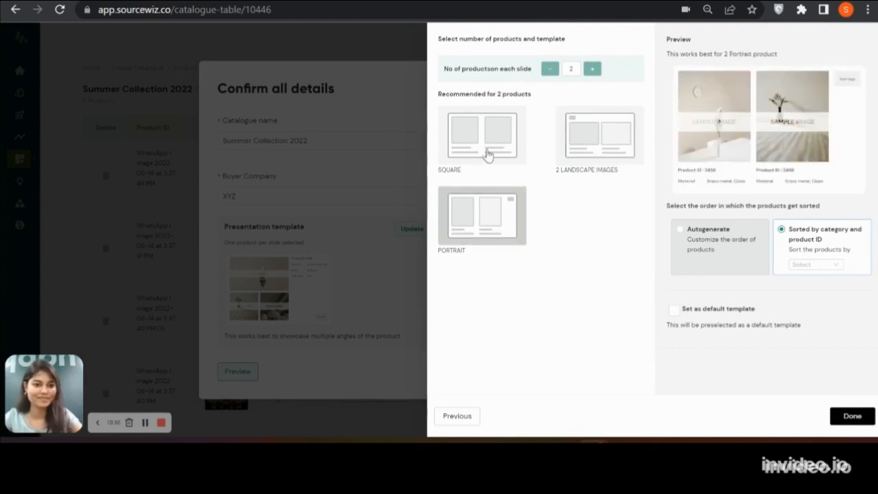
left_click(489, 153)
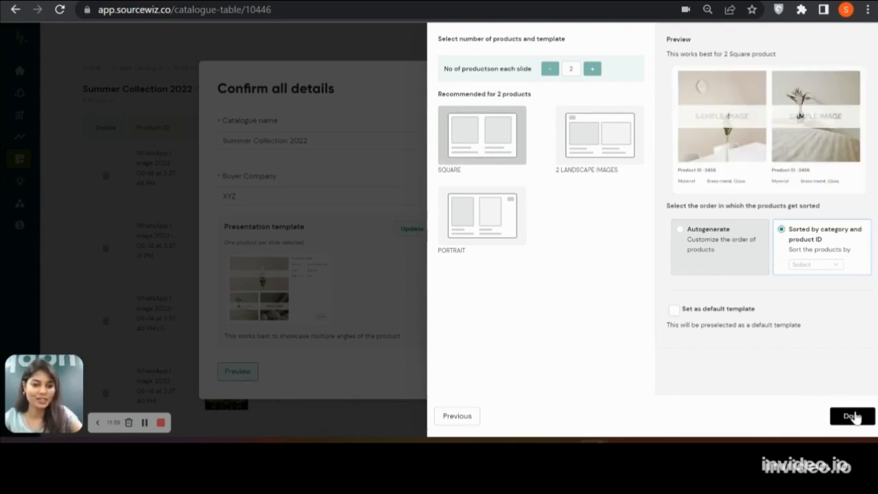
left_click(853, 415)
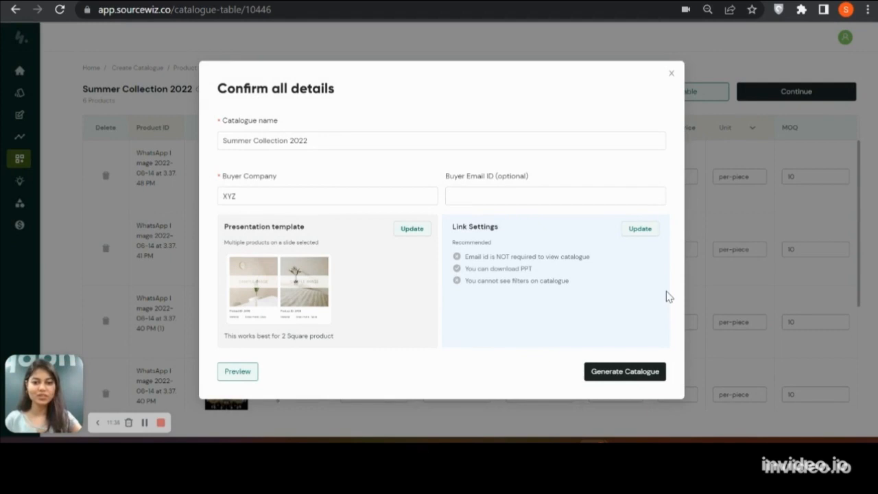
In the link settings, require an email to view the catalogue and make the link expire on 2022-06-30
left_click(637, 238)
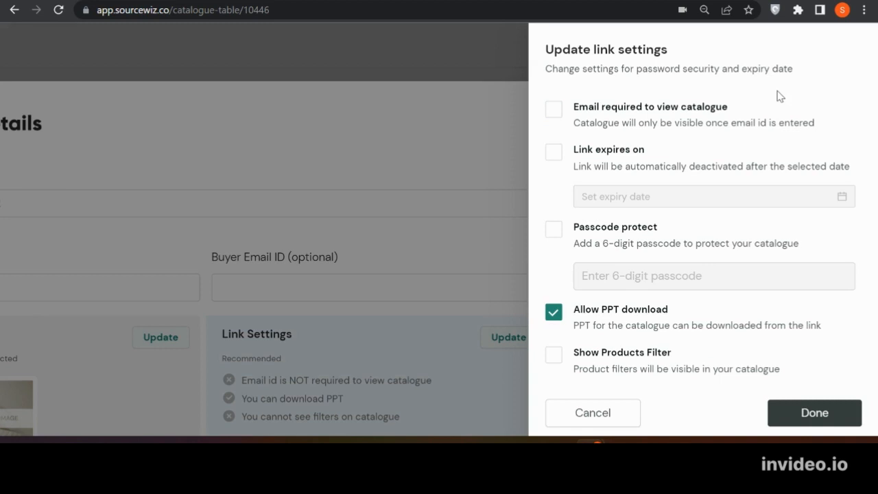
left_click(664, 111)
left_click(613, 163)
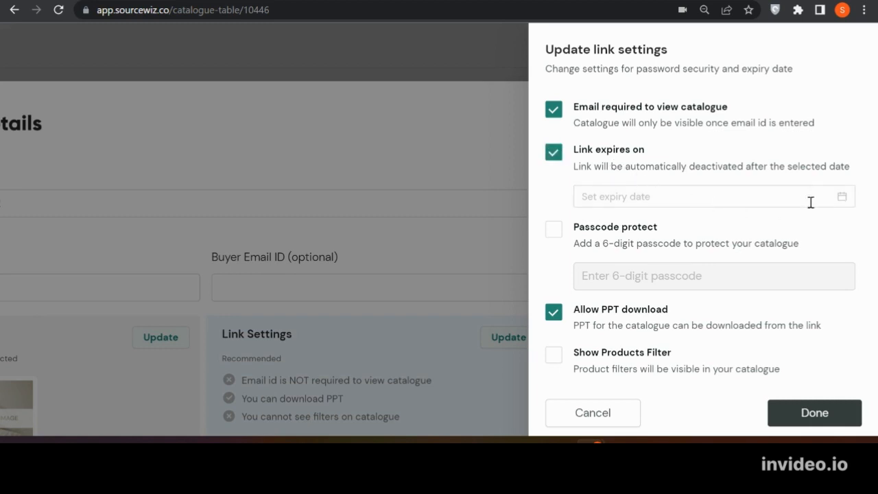
left_click(840, 204)
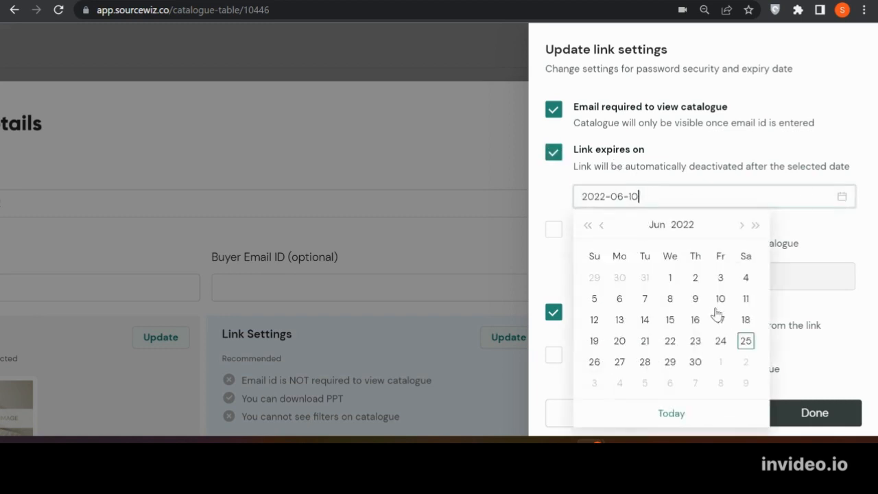
left_click(695, 362)
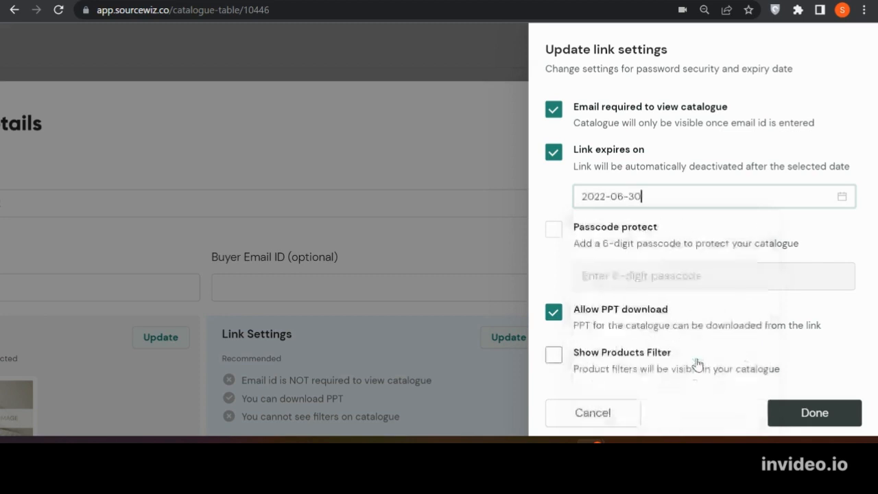
Turn on passcode protection for the catalogue link and enter the 6-digit passcode
left_click(549, 233)
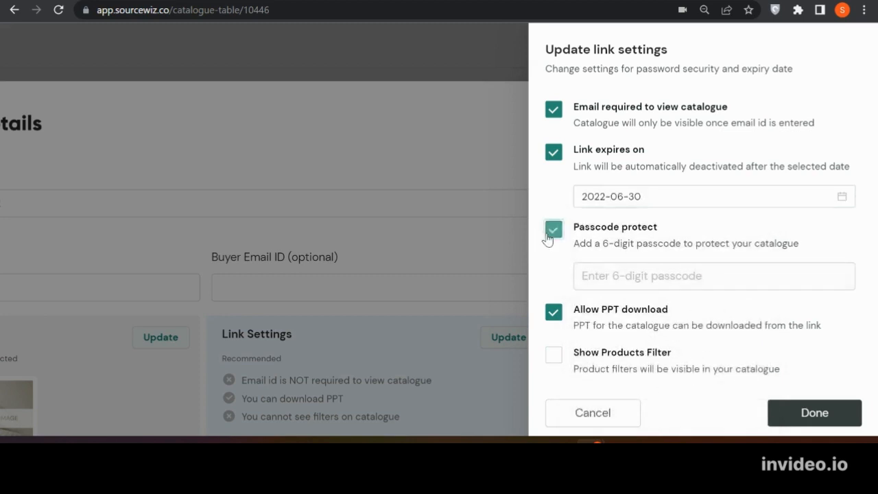
left_click(622, 281)
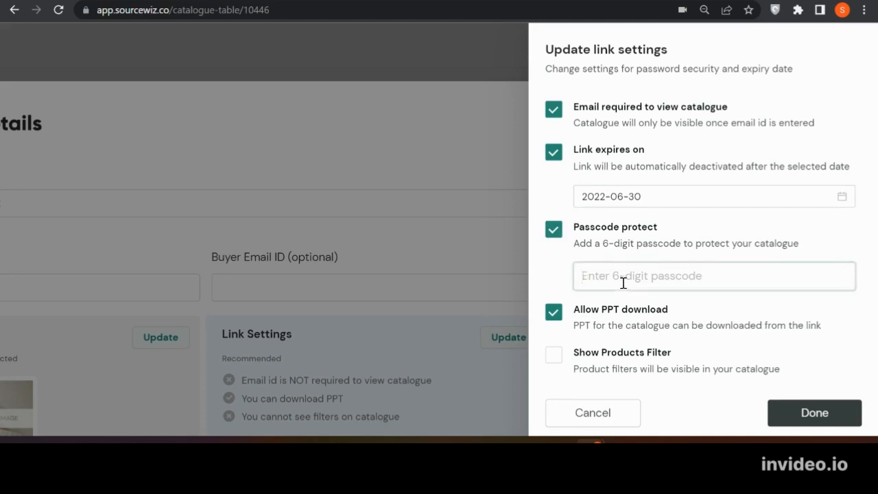
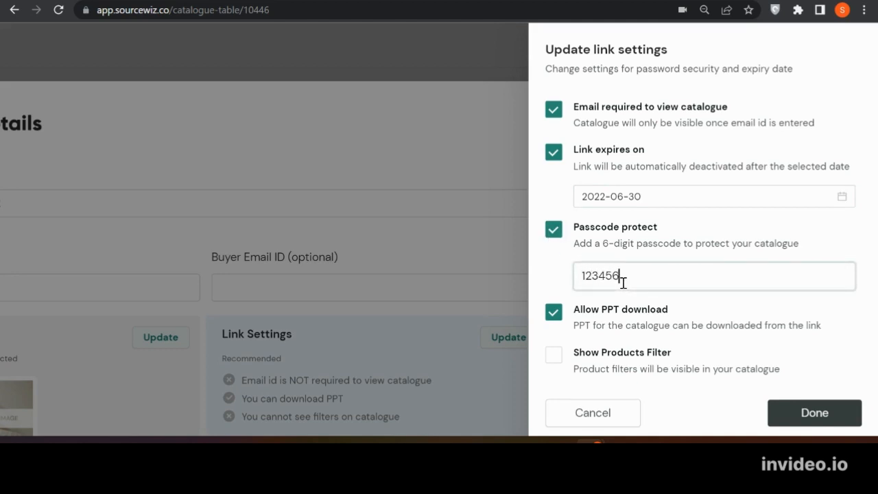
Save the link settings with PPT download disallowed and the products filter shown, and generate the catalogue
left_click(554, 313)
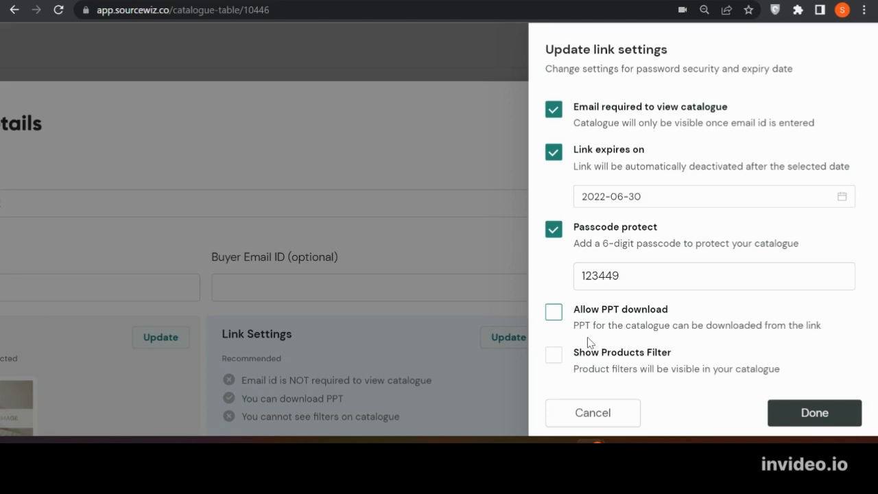
left_click(554, 357)
left_click(554, 356)
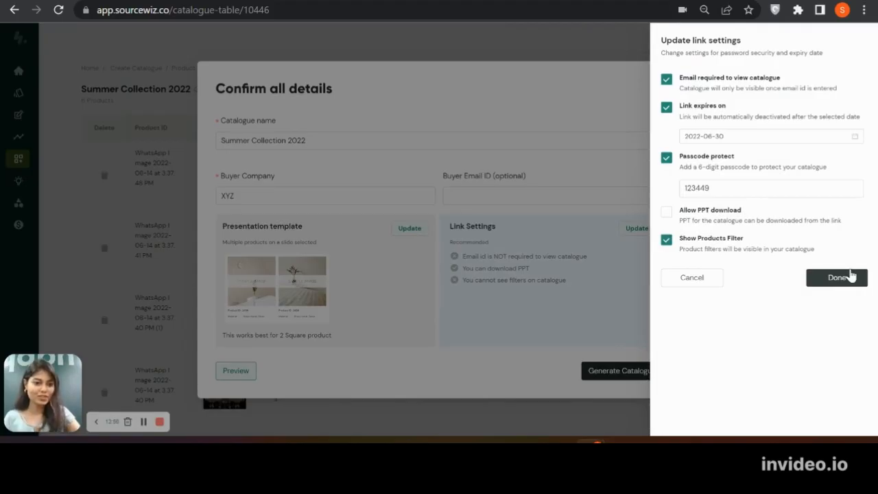
left_click(849, 275)
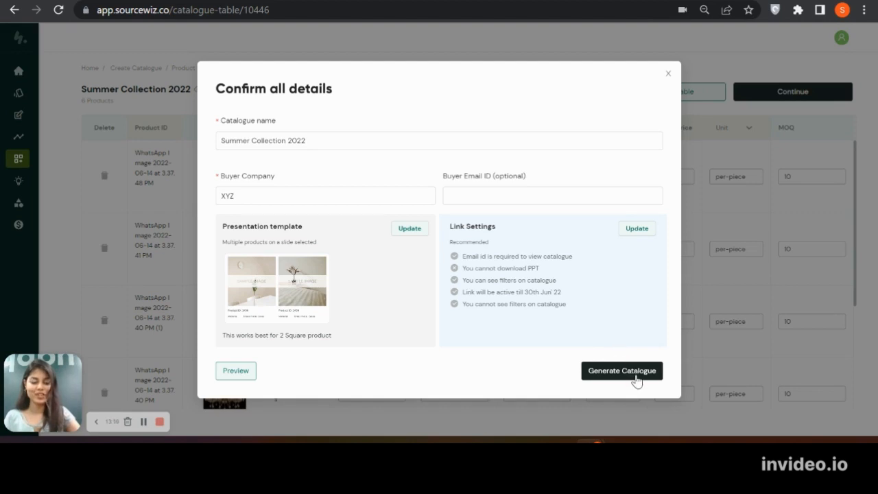
left_click(636, 376)
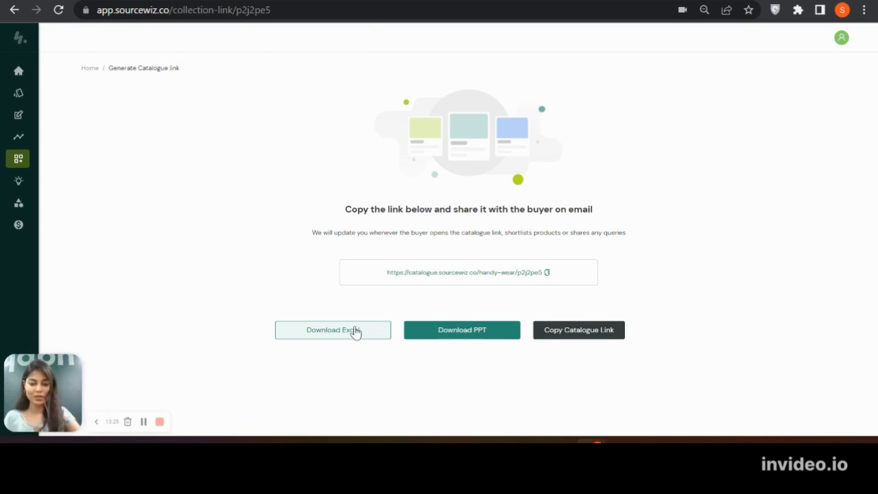
Download the catalogue as an Excel file, open it in Excel and review the product rows
left_click(354, 332)
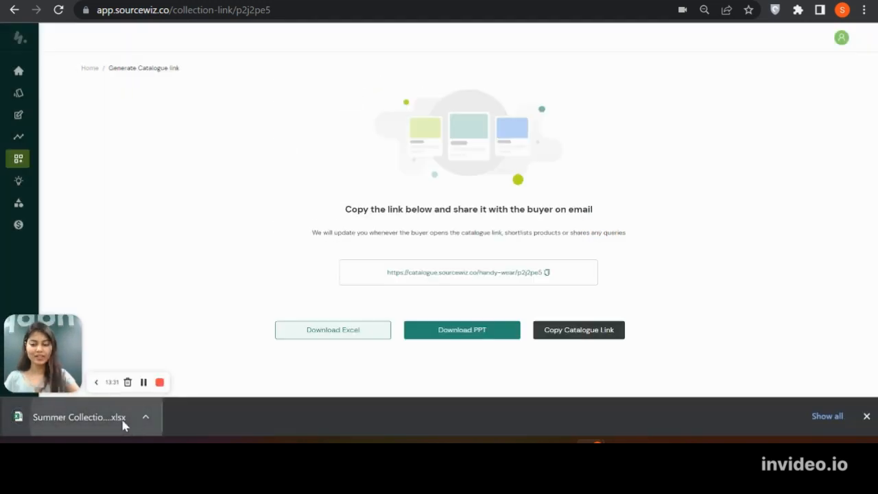
left_click(123, 419)
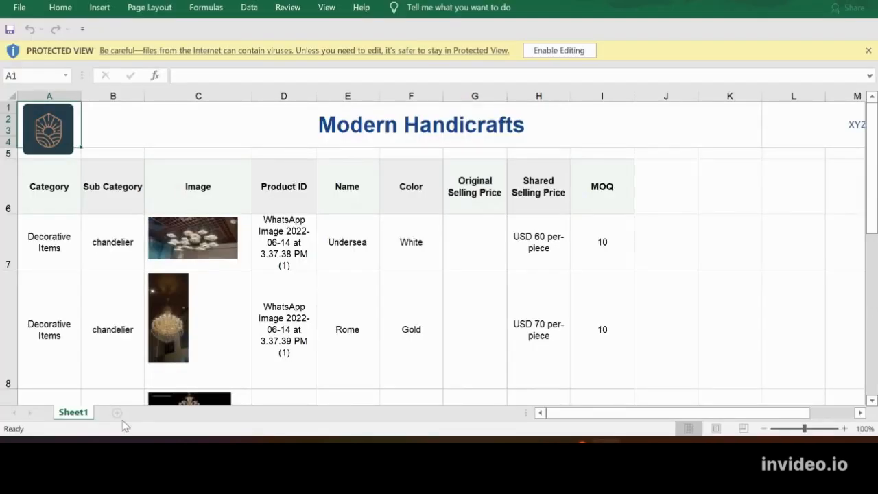
scroll(356, 257, "down", 1)
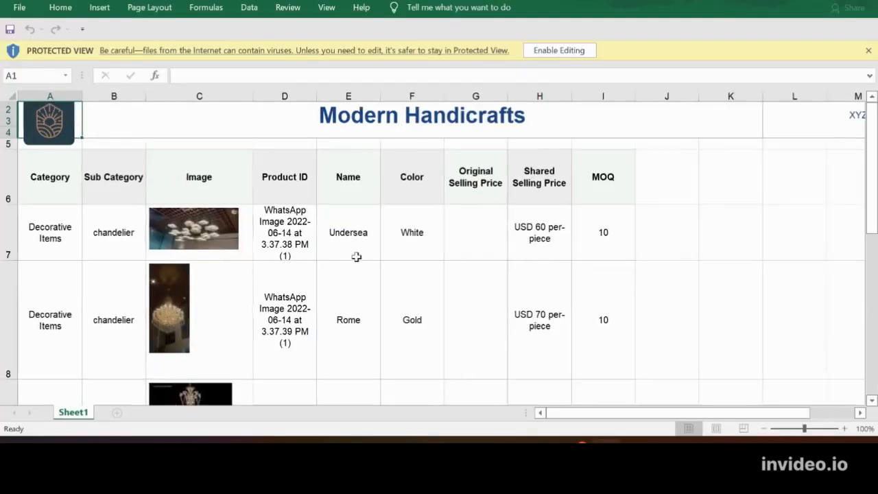
scroll(356, 256, "down", 5)
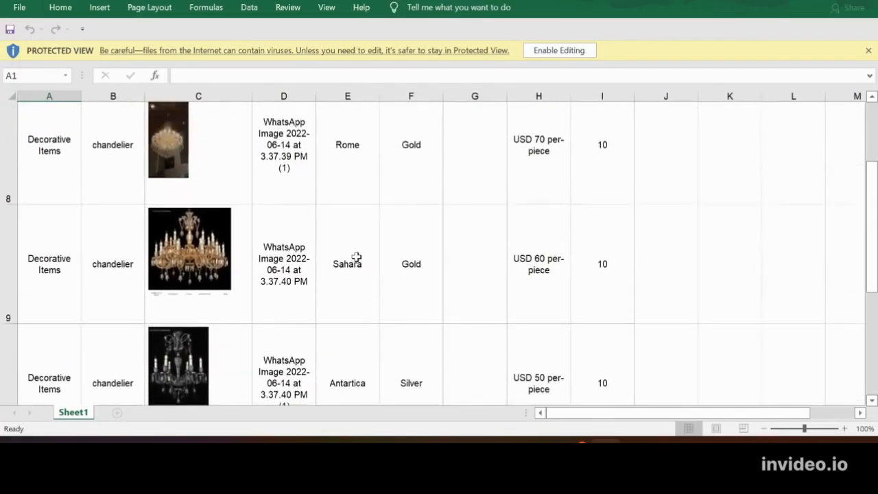
scroll(357, 257, "down", 6)
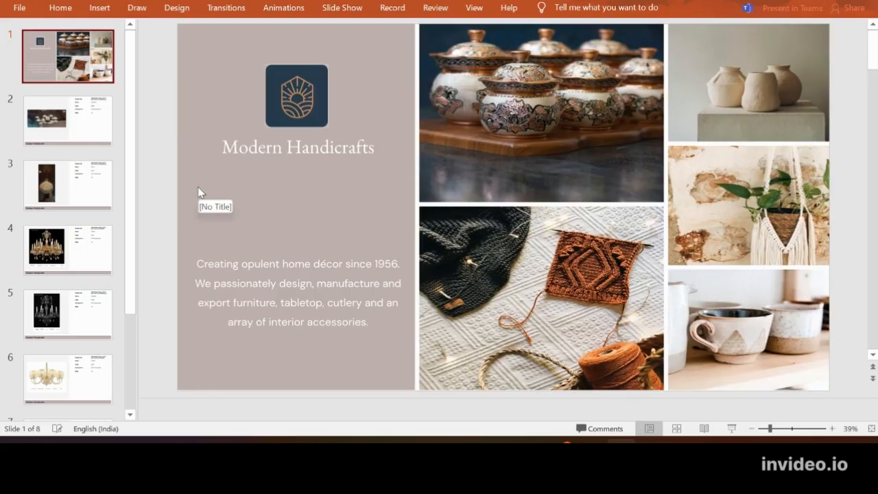
Switch to the catalogue presentation in PowerPoint and look through its product slides
key("Down")
key("Down")
key("Down")
key("Down")
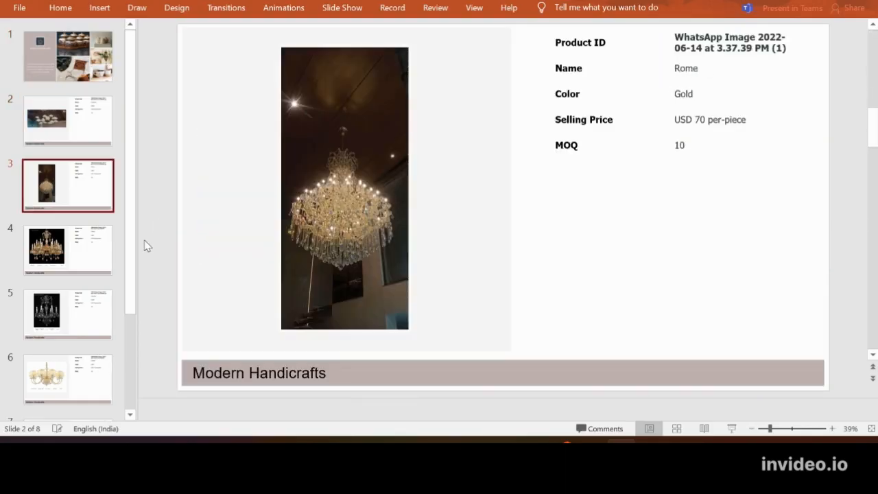
key("Down")
key("Down")
key("Down")
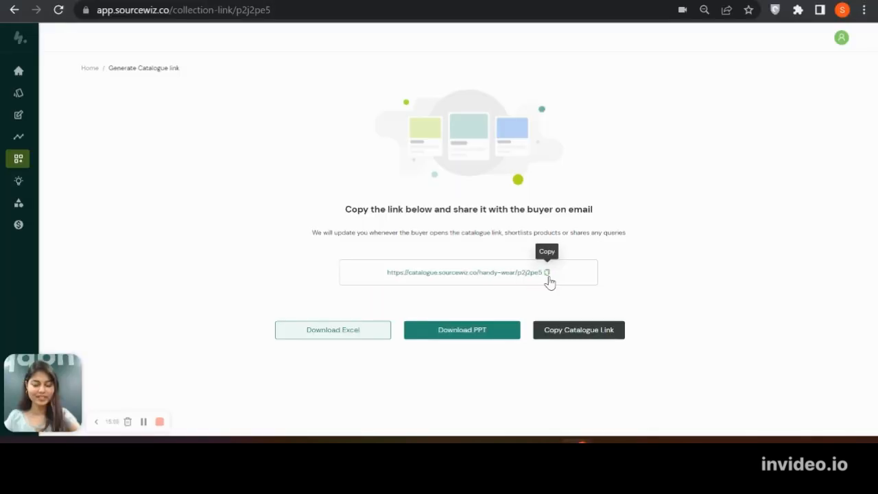
Copy the generated catalogue link in the browser and open it in a new tab
left_click(548, 274)
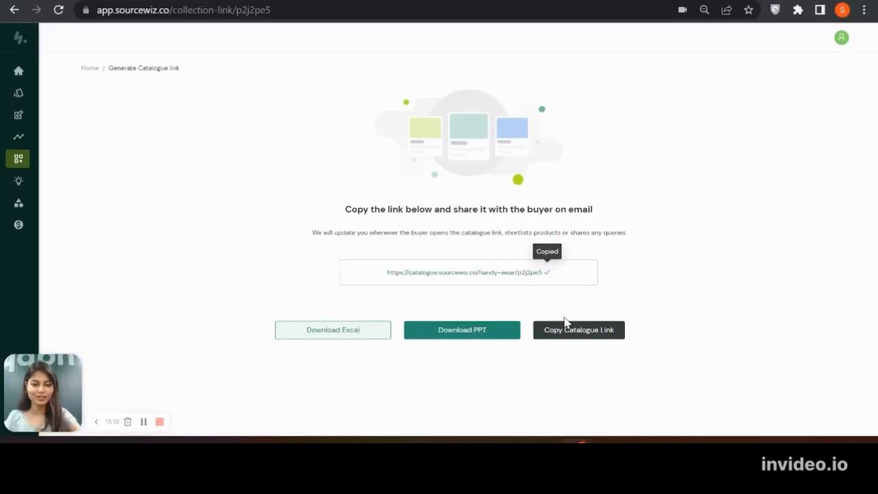
left_click(565, 329)
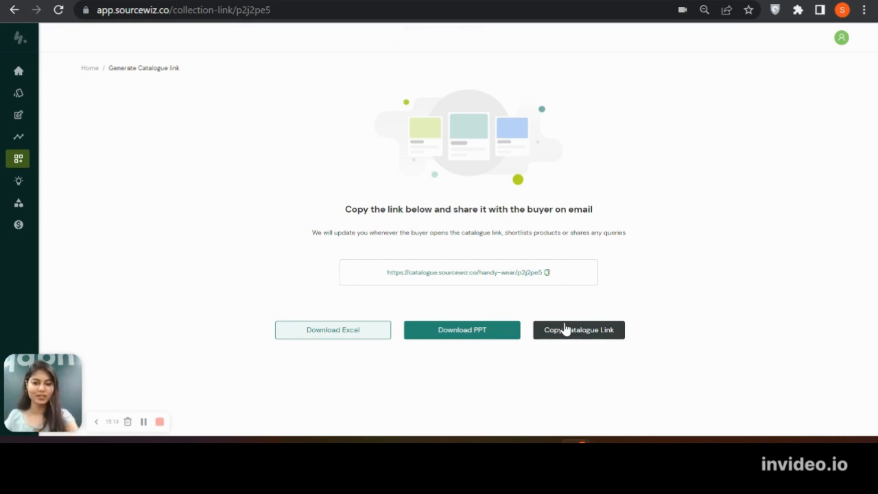
key("ctrl+t")
key("ctrl+v")
key("Return")
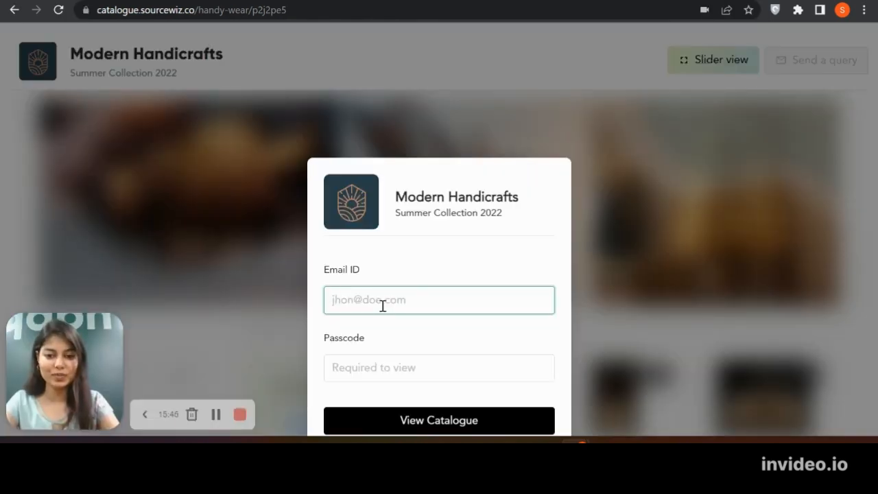
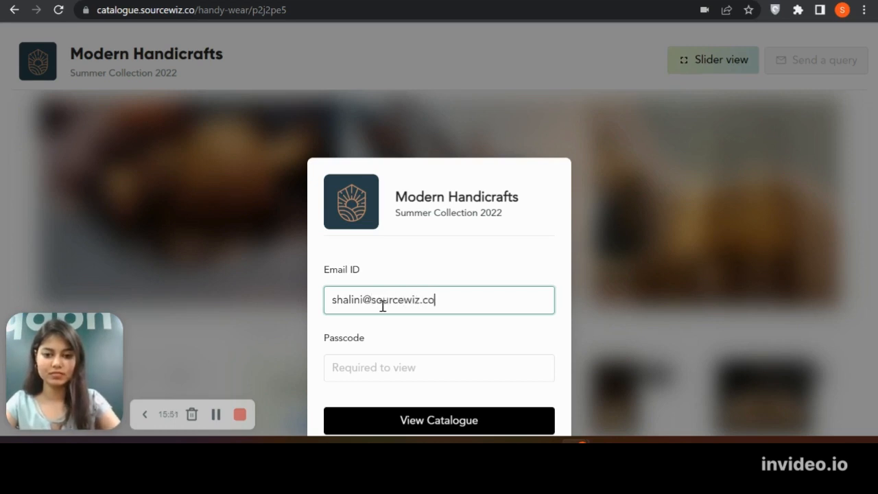
Enter the viewer's email and the passcode to open the protected Summer Collection 2022 catalogue
left_click(386, 368)
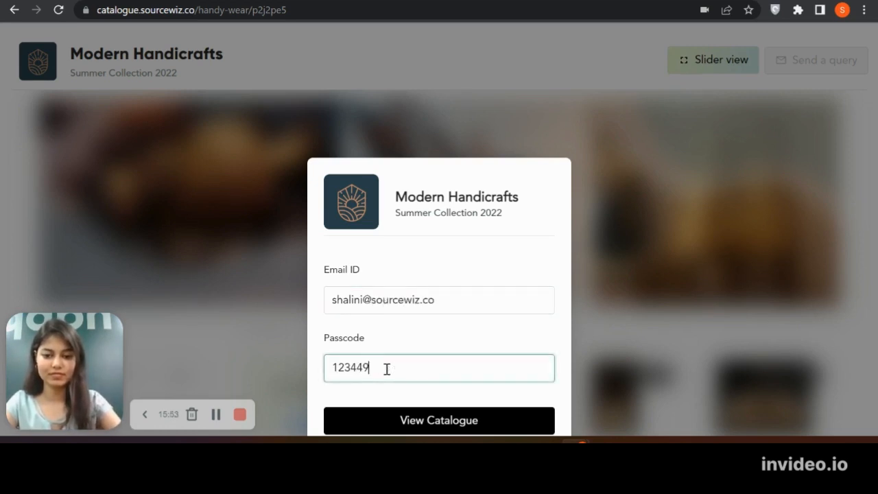
left_click(425, 411)
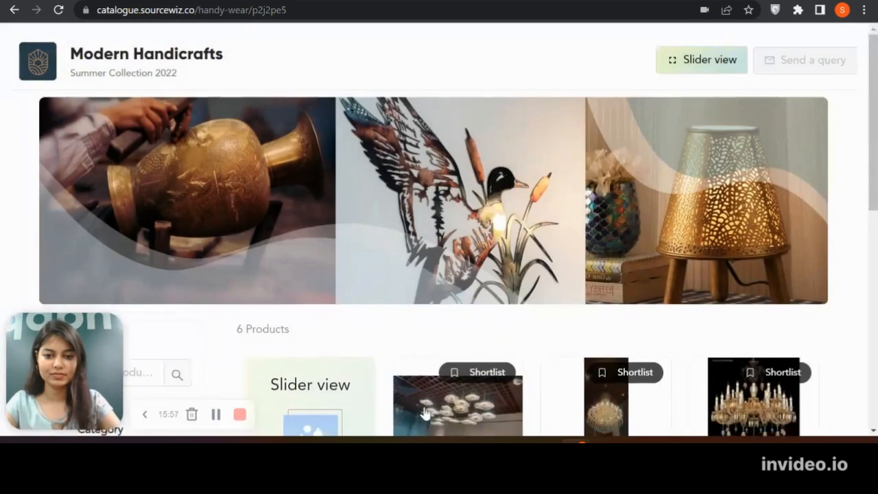
View the details of the USD 70 chandelier in the product grid and close them
scroll(425, 413, "down", 1)
key("ctrl+minus")
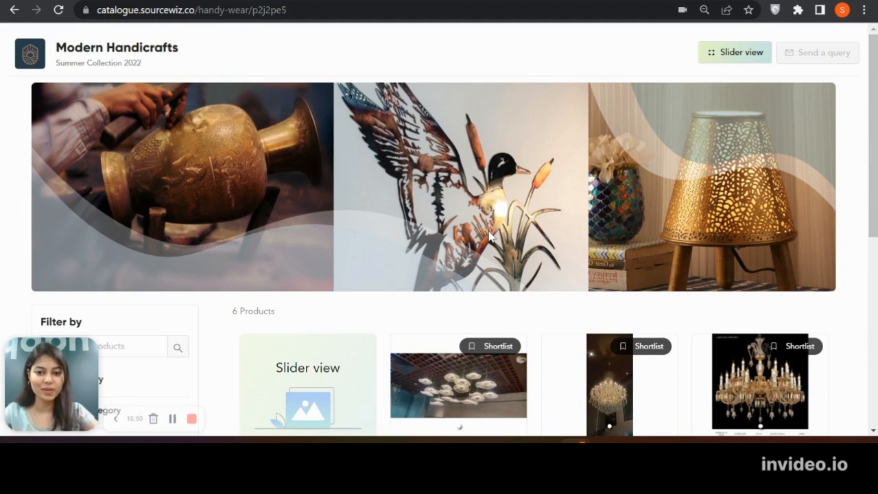
scroll(490, 236, "down", 3)
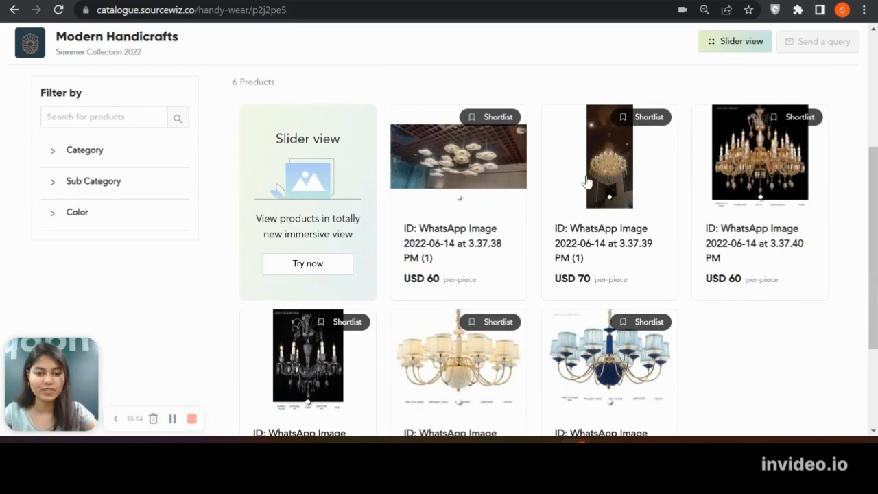
left_click(586, 180)
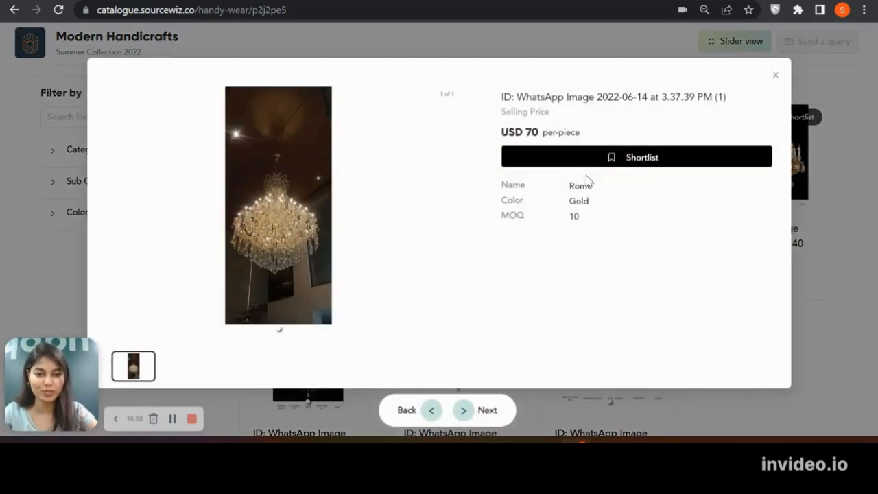
mouse_move(290, 251)
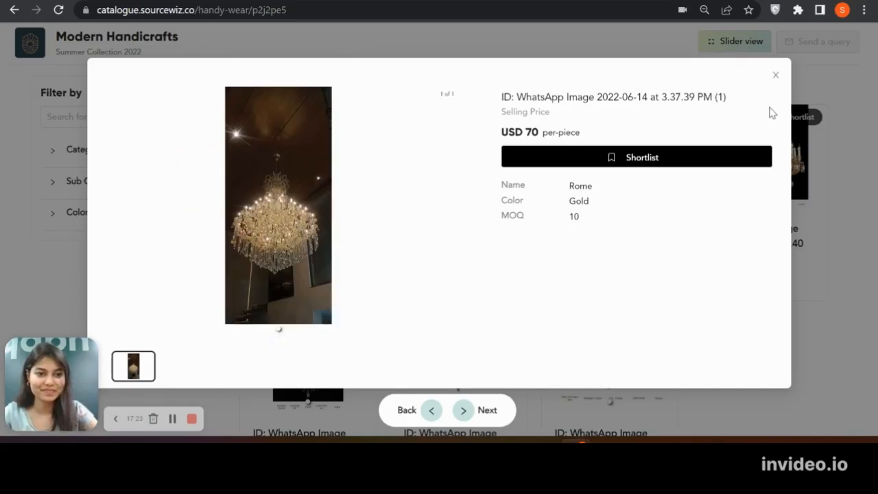
left_click(779, 77)
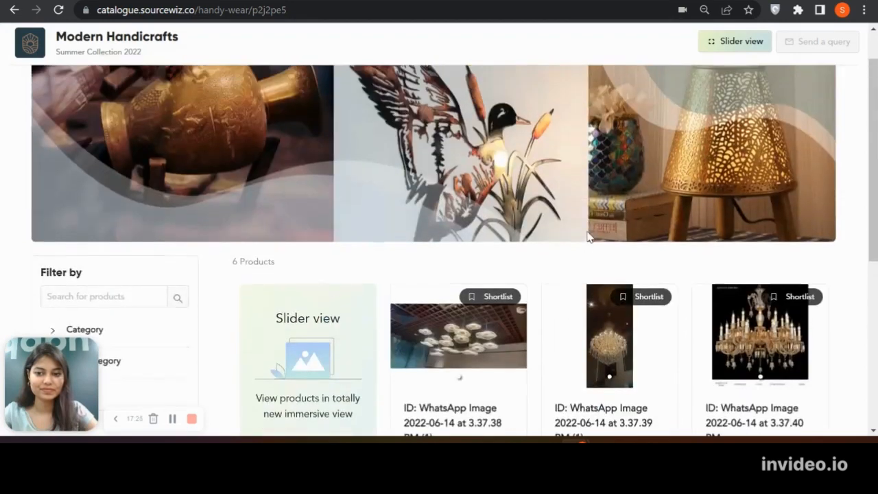
Filter the catalogue products by the color Gold and look over the matching items
scroll(213, 171, "down", 3)
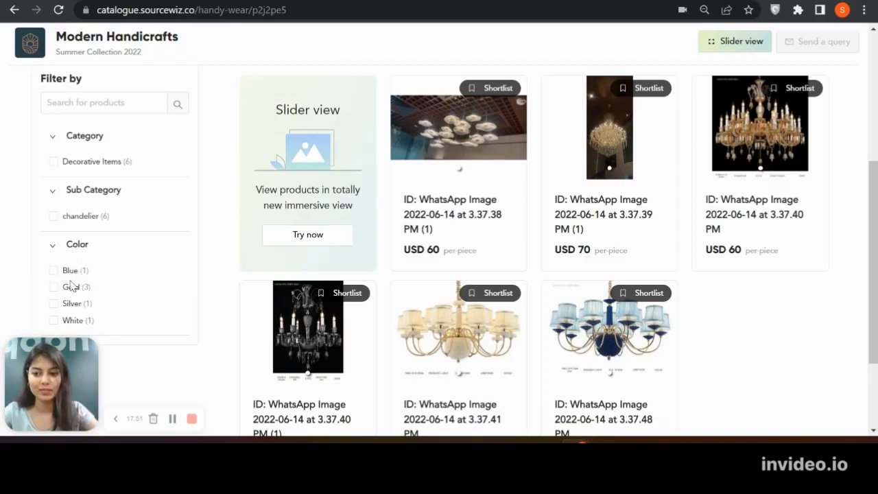
left_click(71, 288)
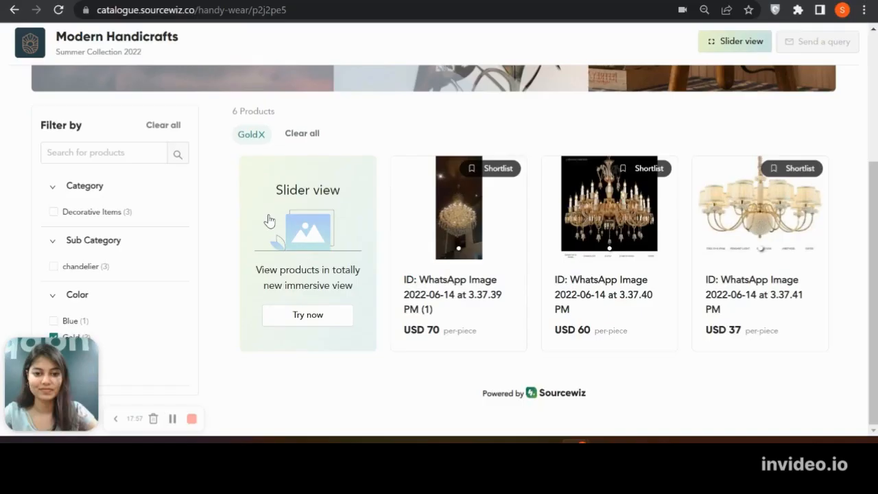
scroll(270, 220, "up", 2)
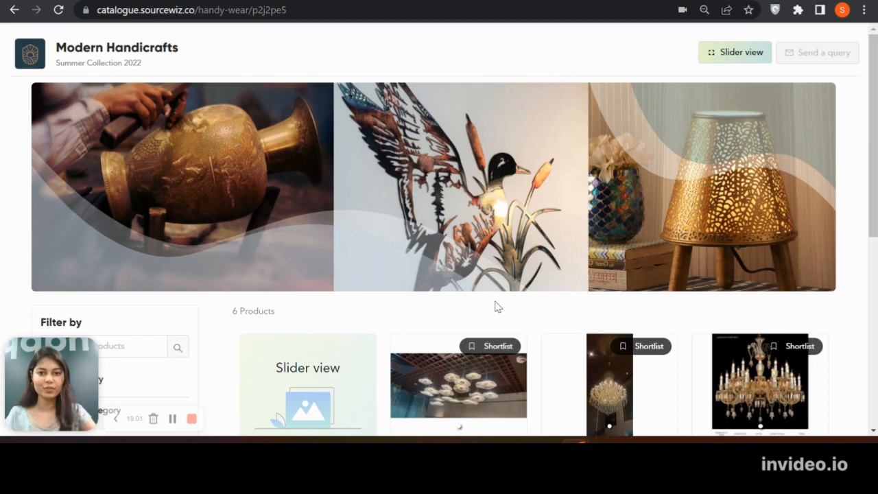
Open the catalogue in slider view and browse through to the fourth product
scroll(497, 306, "down", 3)
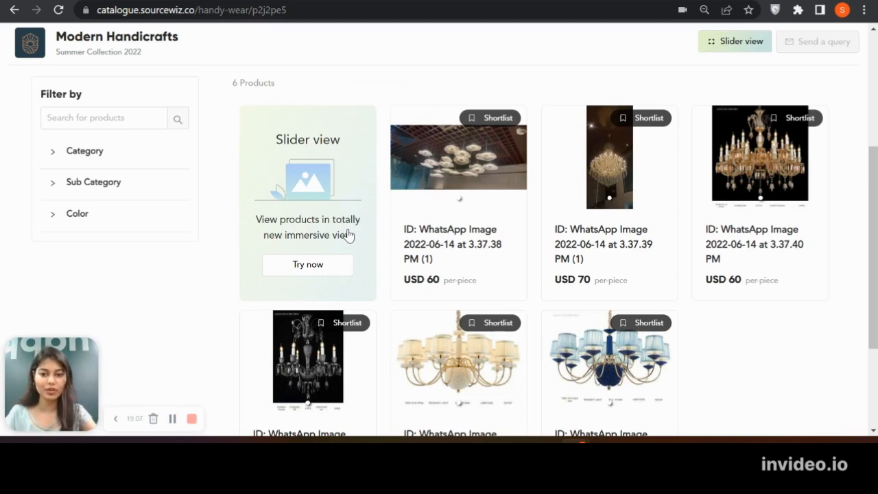
left_click(346, 273)
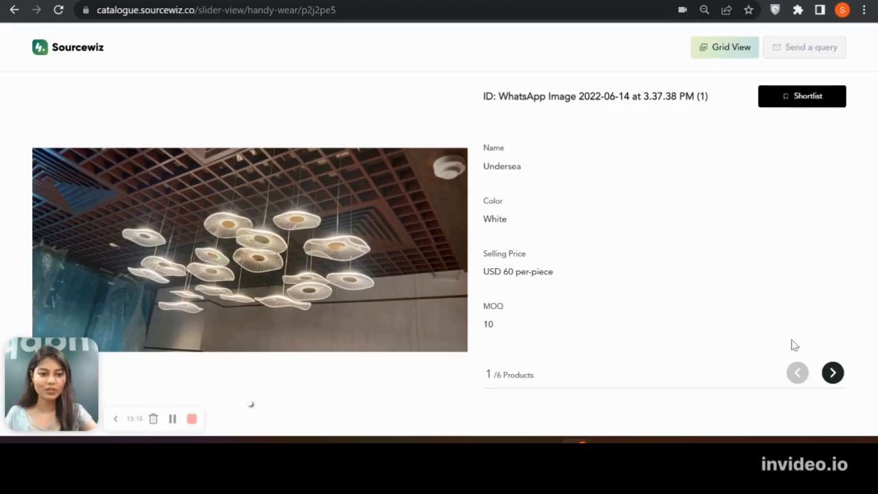
left_click(832, 372)
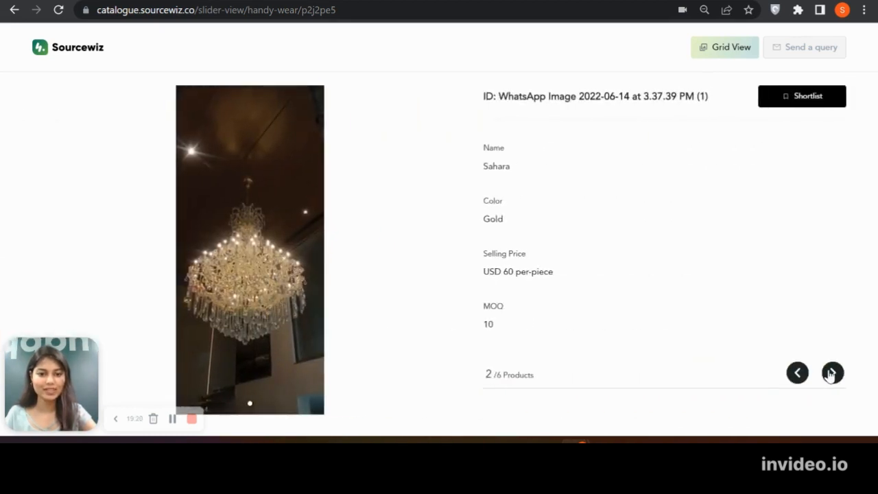
left_click(831, 373)
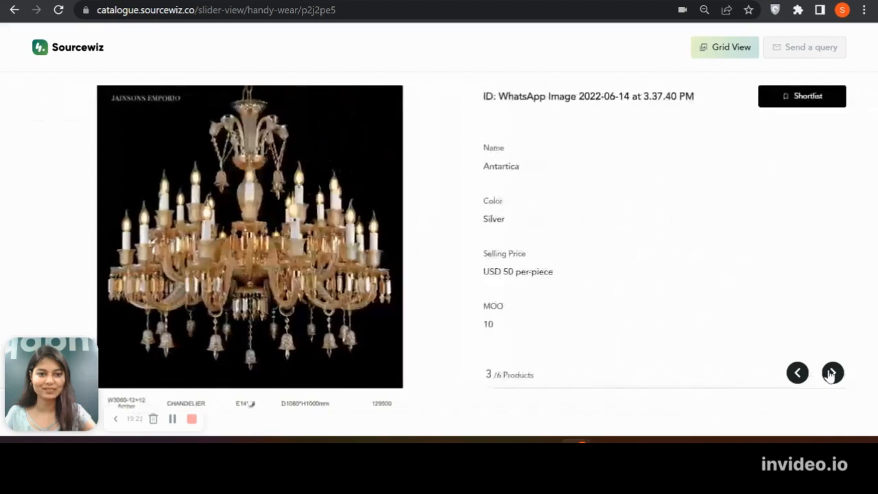
left_click(832, 372)
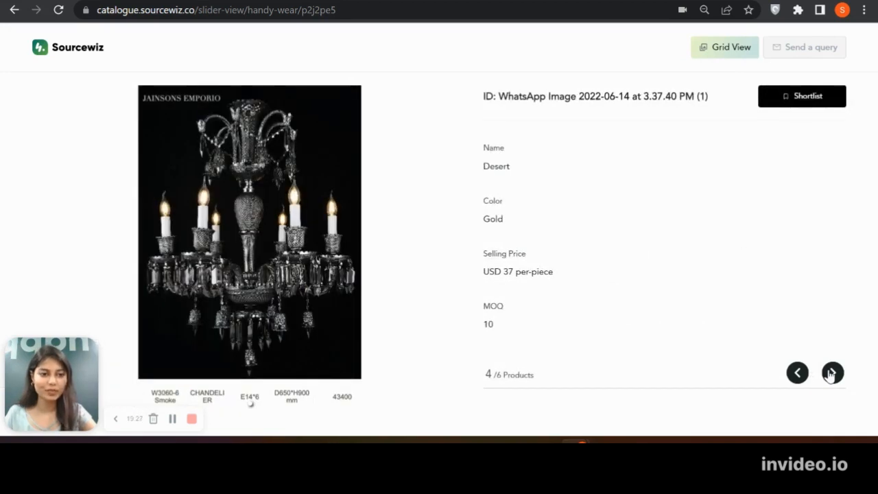
Shortlist the Desert chandelier and submit a query for it with the product comment "i want his in black colour"
left_click(812, 100)
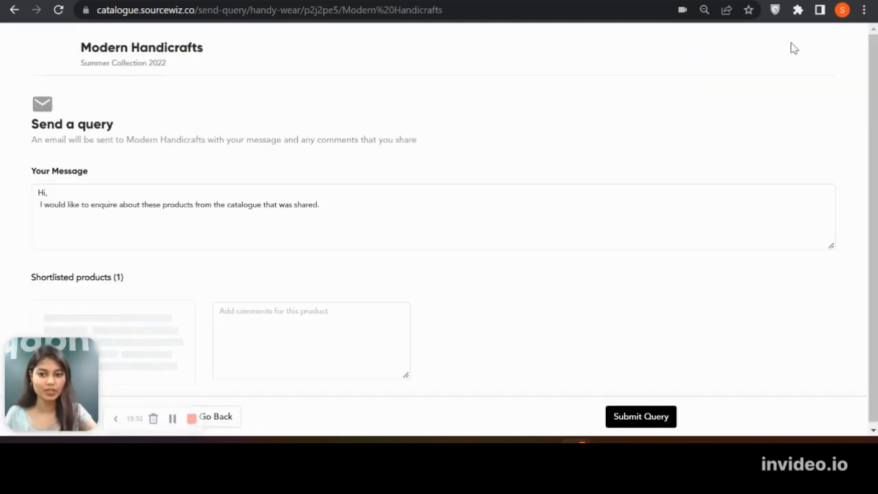
left_click(553, 193)
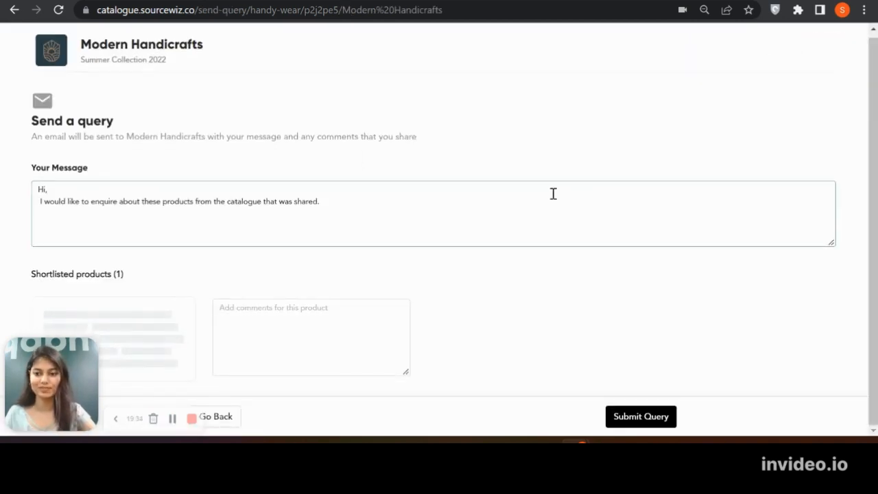
left_click(307, 359)
scroll(308, 358, "down", 1)
scroll(308, 359, "down", 1)
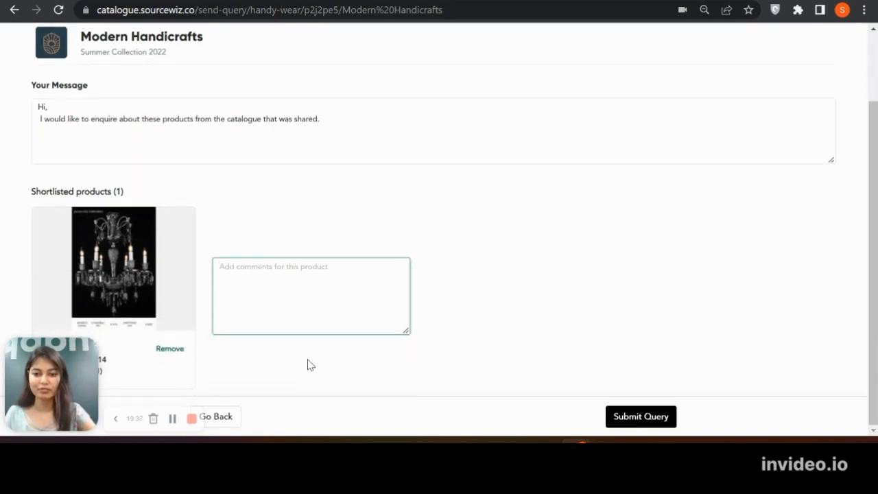
type("i")
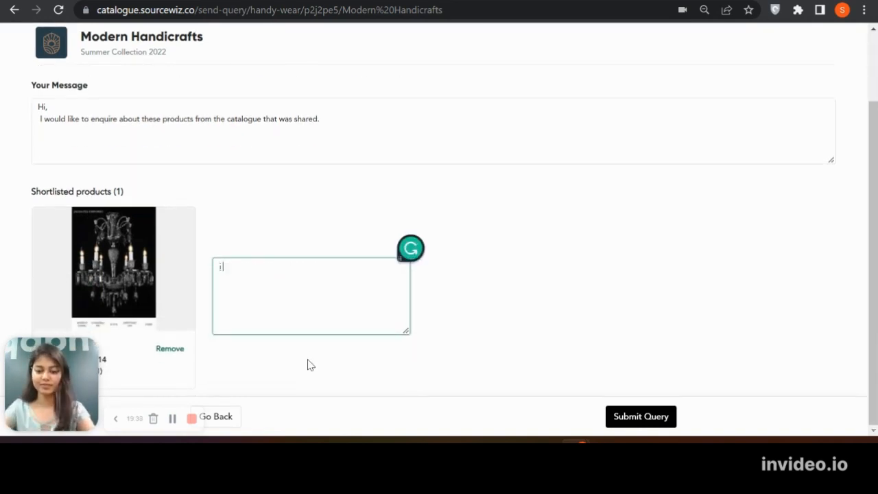
type(" want his in")
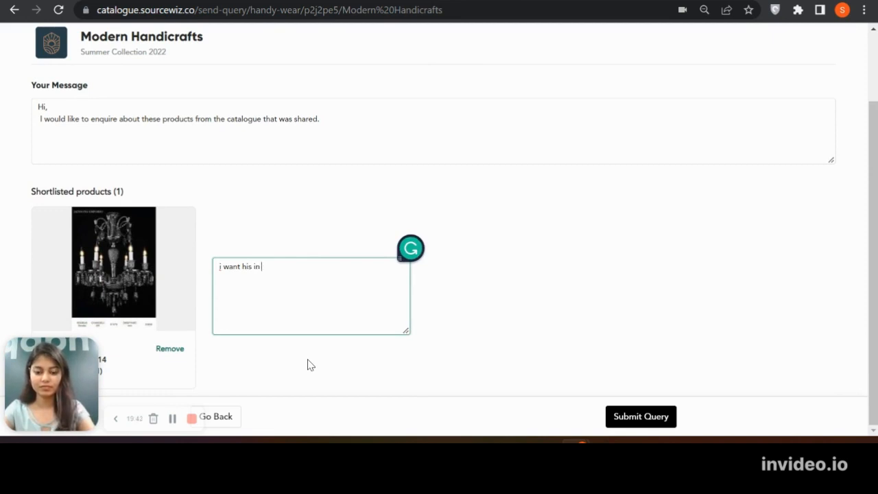
type(" black colour")
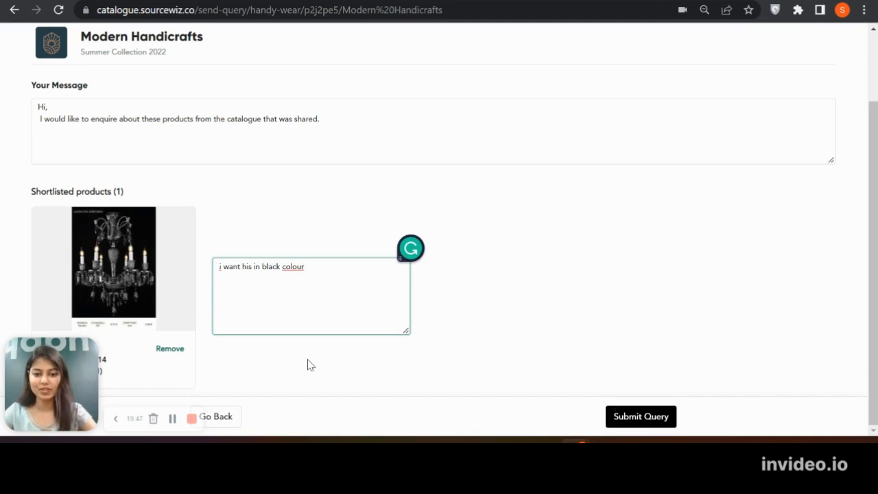
left_click(632, 420)
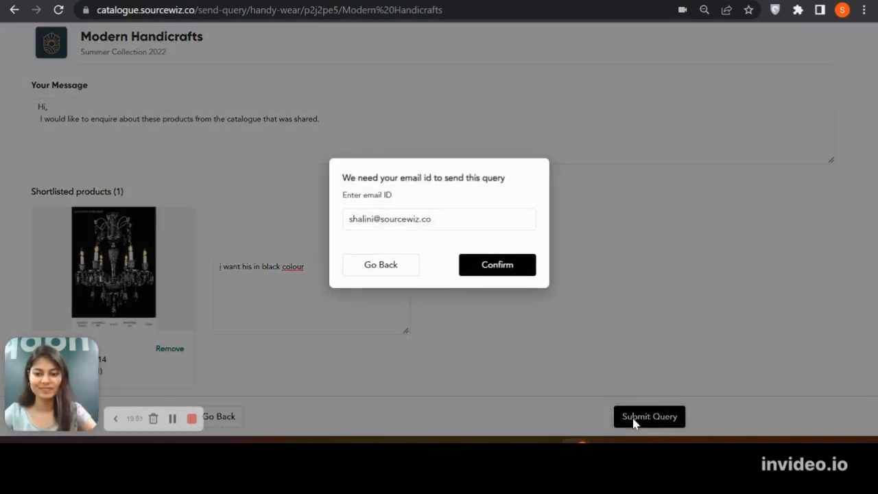
left_click(513, 268)
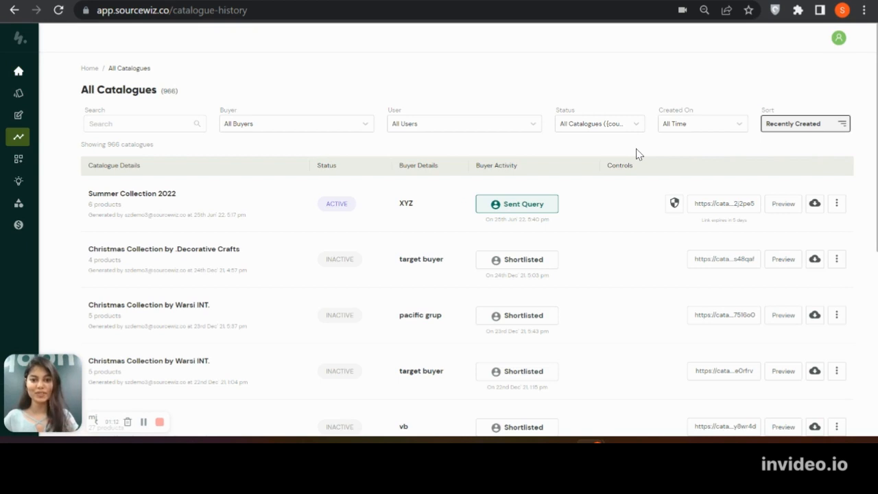
Select ABC in the catalogue list's buyer filter and reset the filter to all buyers
left_click(125, 124)
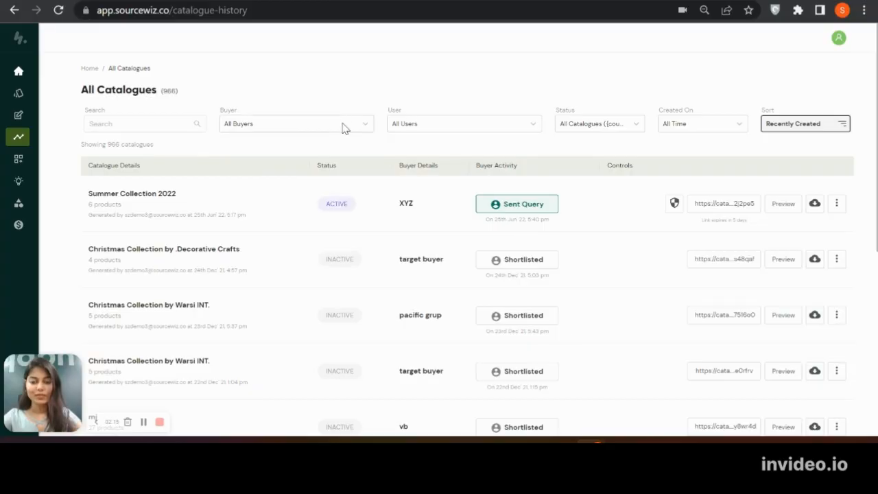
left_click(345, 128)
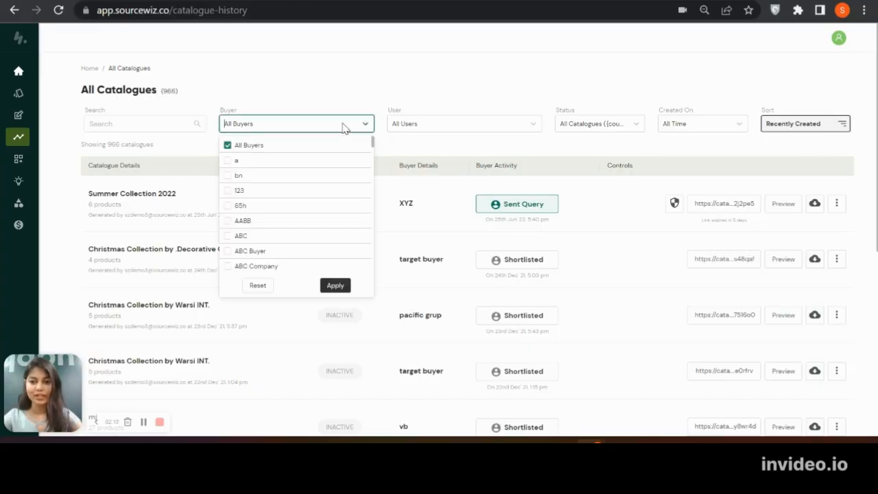
left_click(239, 240)
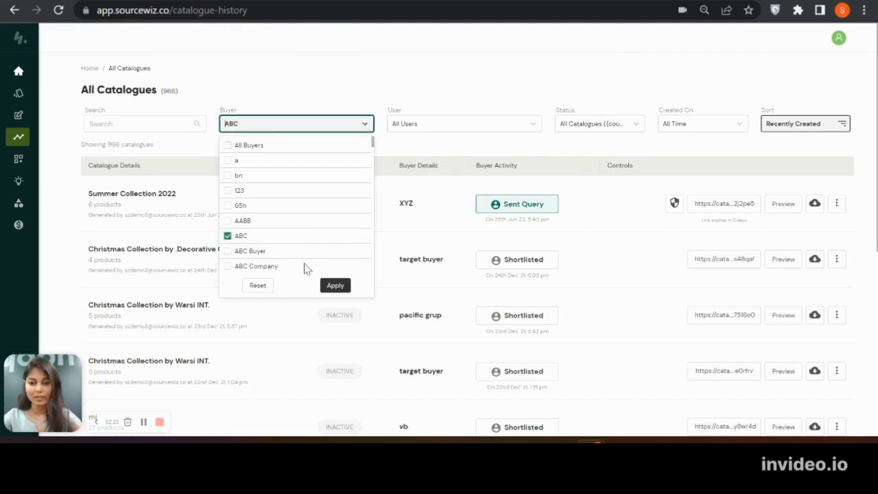
scroll(262, 240, "down", 2)
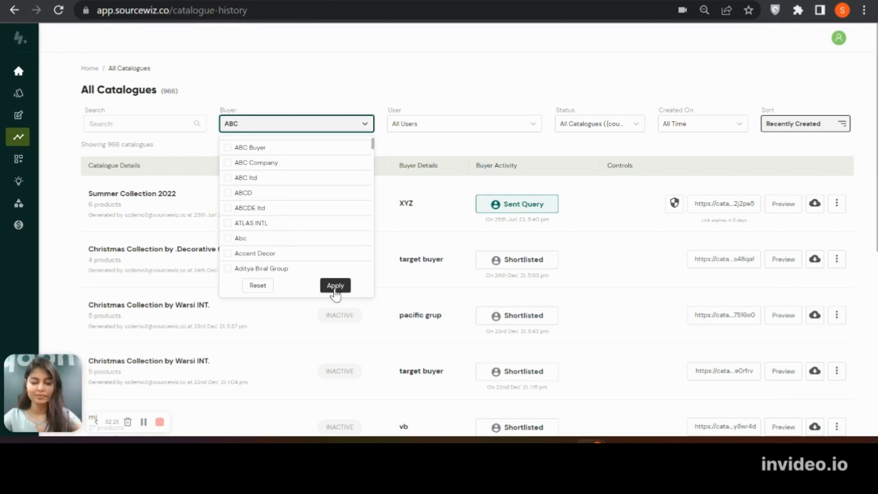
left_click(258, 286)
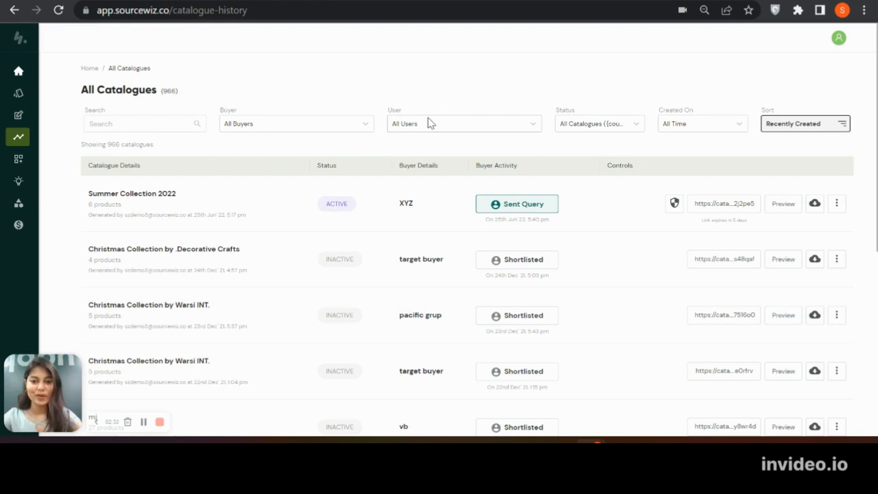
Filter the catalogue list by the first individual user account
left_click(453, 126)
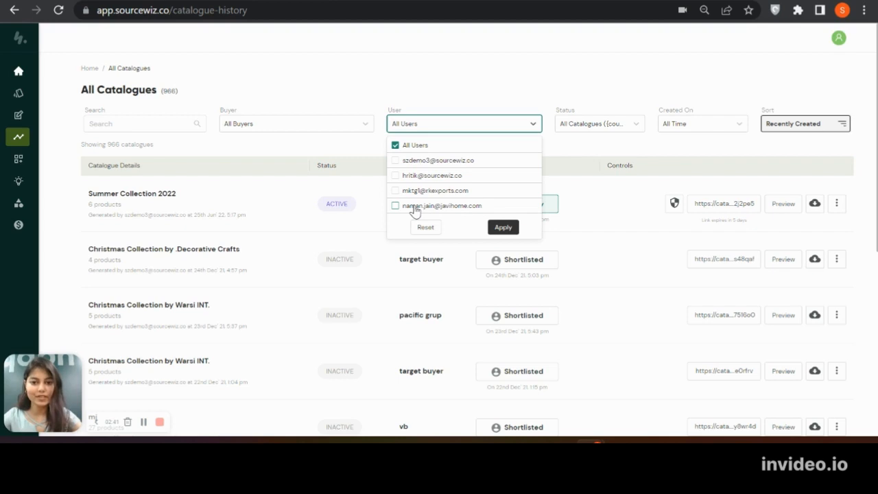
left_click(395, 160)
left_click(497, 227)
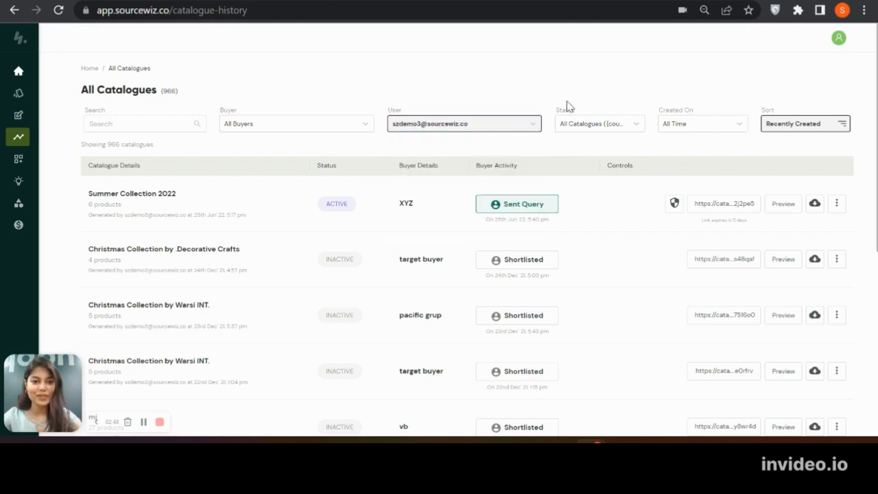
Look through the status, creation date and sort options available for the catalogue list
left_click(593, 130)
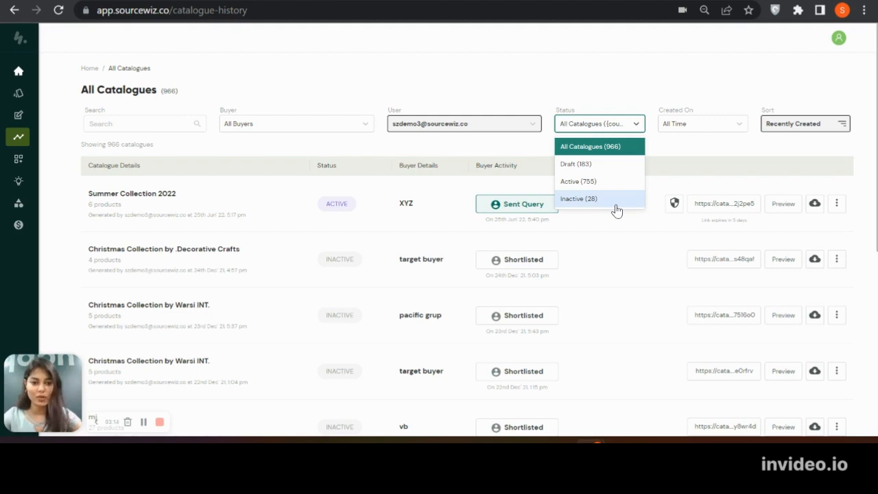
left_click(706, 127)
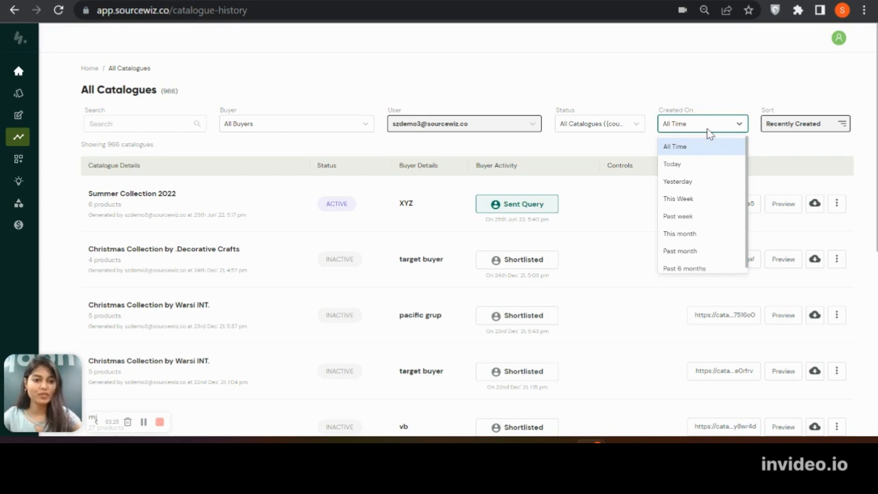
left_click(821, 126)
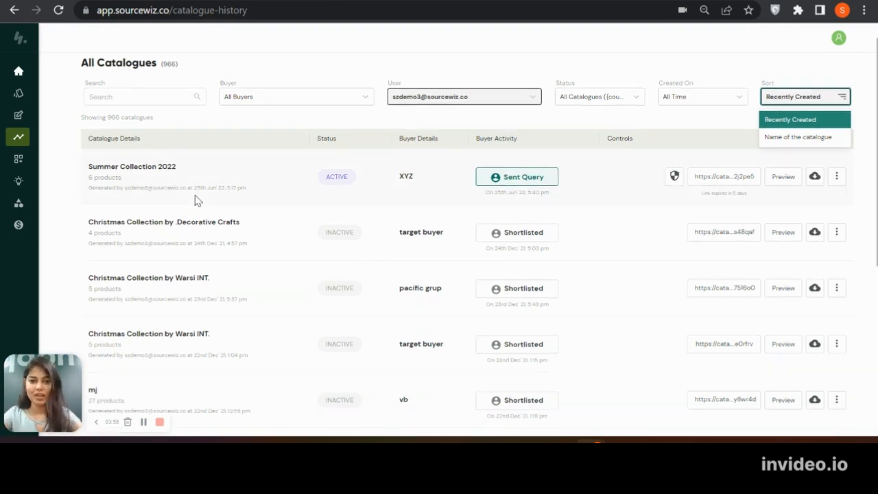
Examine the Summer Collection 2022 entry's name, product count, generation date and buyer in the catalogue list
scroll(199, 197, "down", 1)
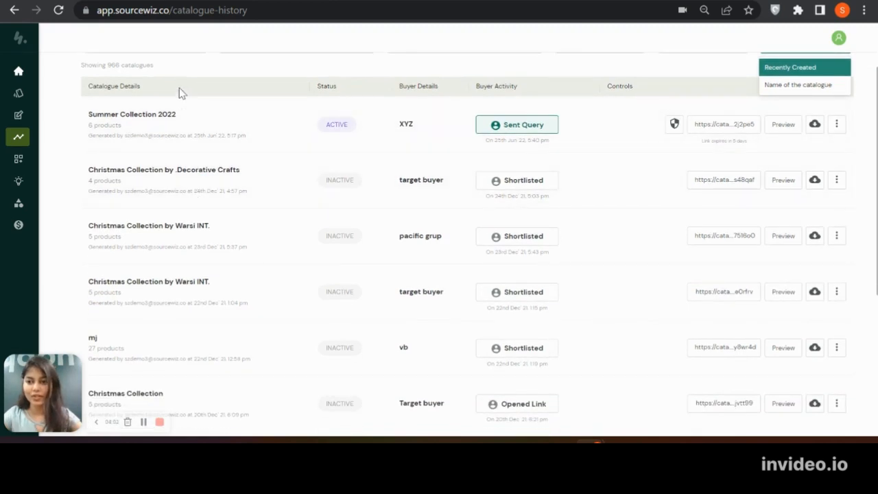
triple_click(122, 114)
triple_click(120, 125)
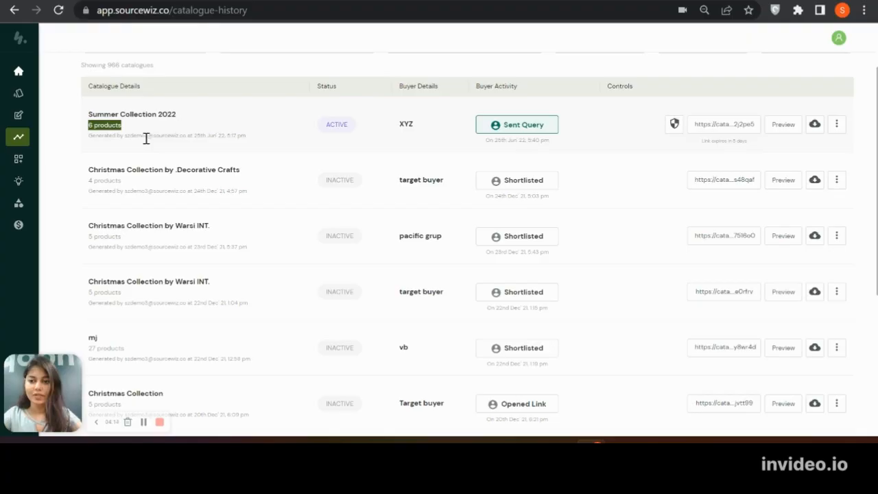
left_click_drag(125, 138, 276, 142)
key("ctrl+plus")
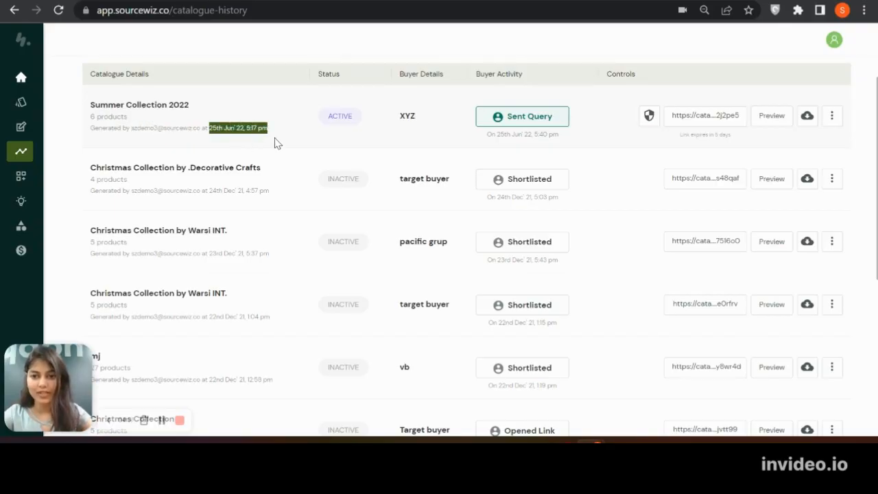
left_click(297, 140)
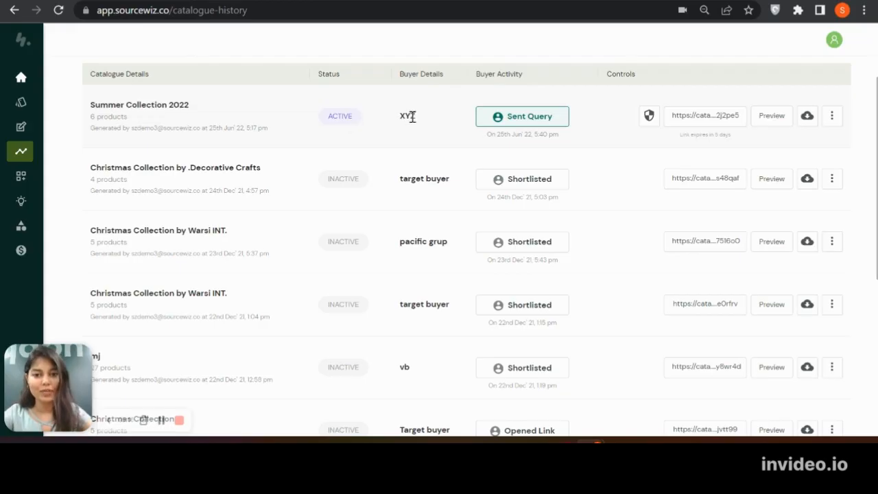
double_click(411, 116)
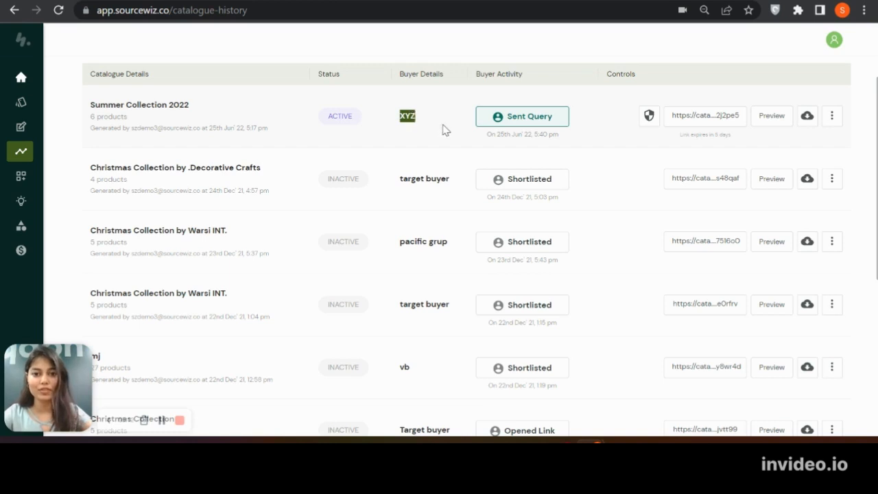
left_click(444, 130)
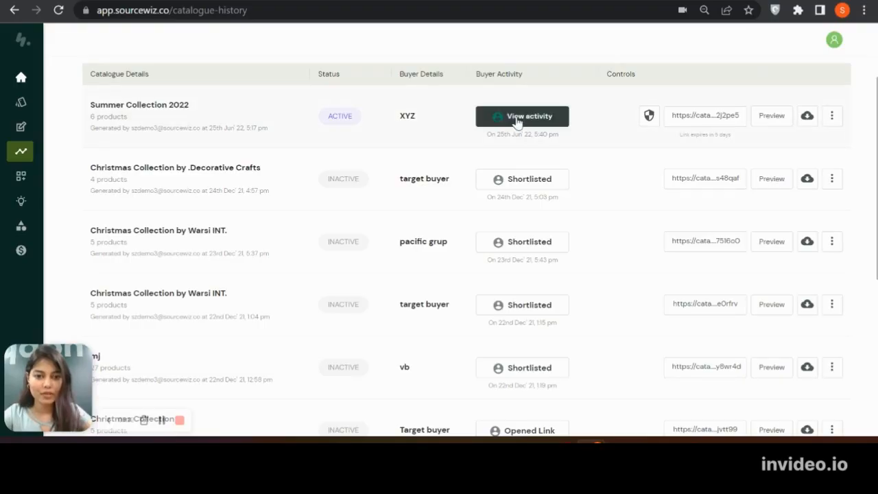
Open the buyer activity for Summer Collection 2022 and examine the last location, recent session, number of sessions and overall time spent
left_click(517, 121)
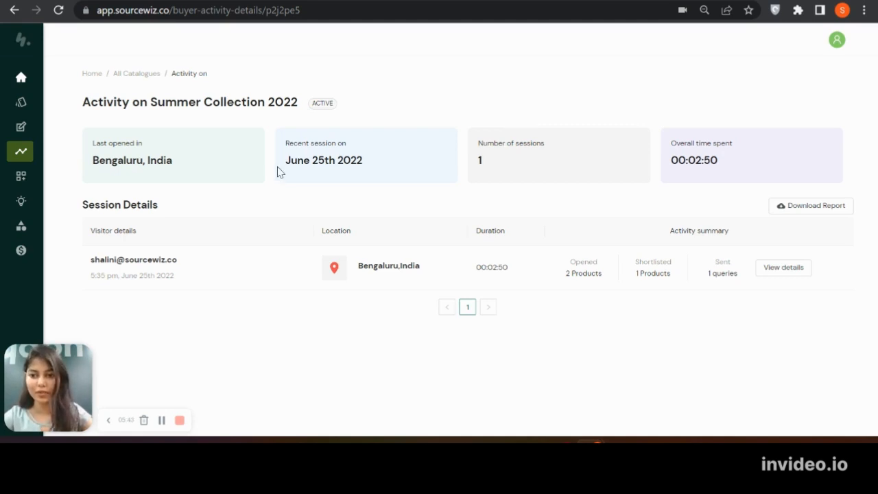
triple_click(124, 163)
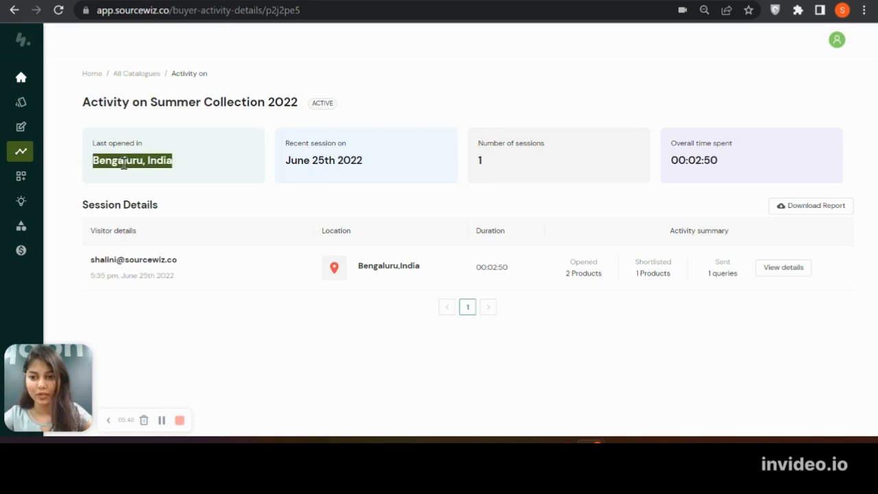
left_click(212, 174)
triple_click(329, 161)
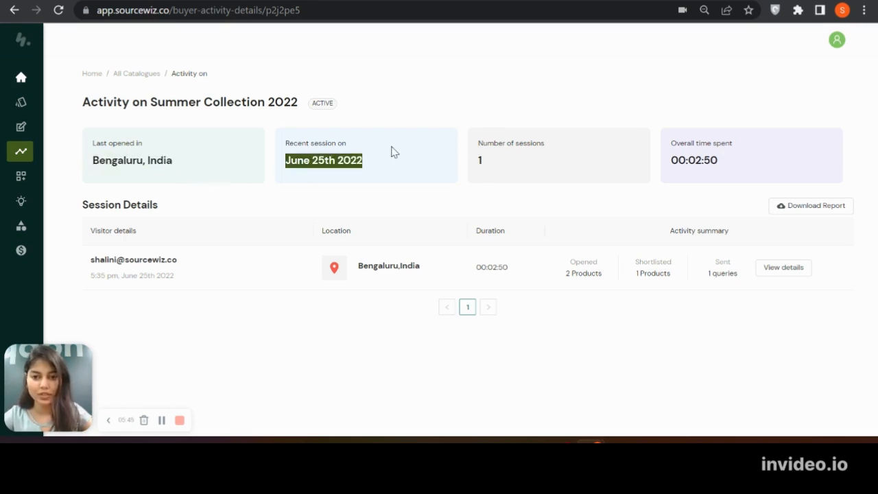
triple_click(509, 166)
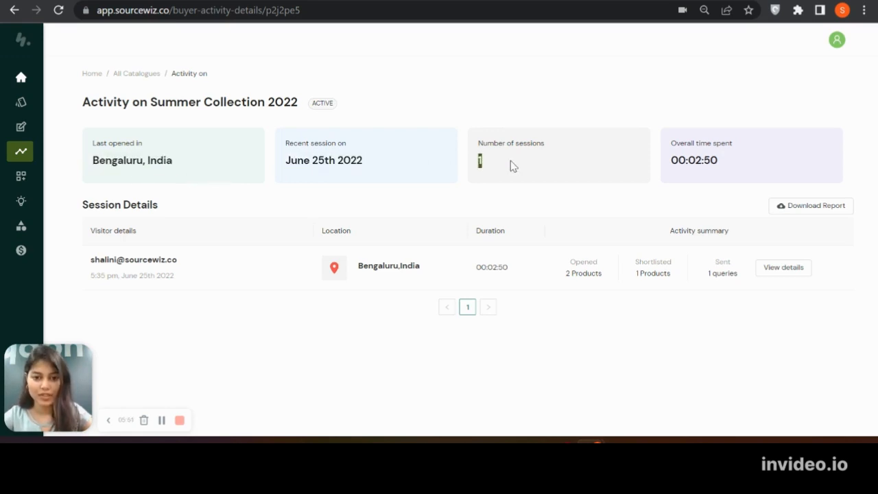
left_click(510, 166)
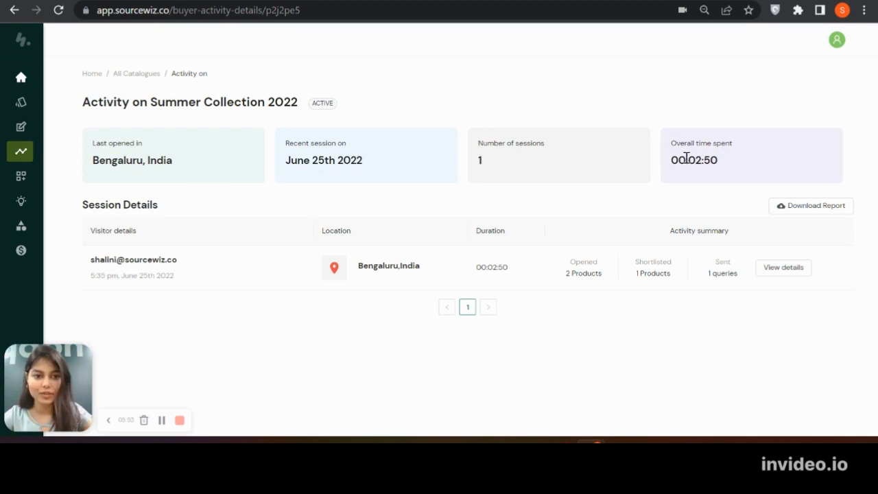
triple_click(685, 159)
left_click(702, 185)
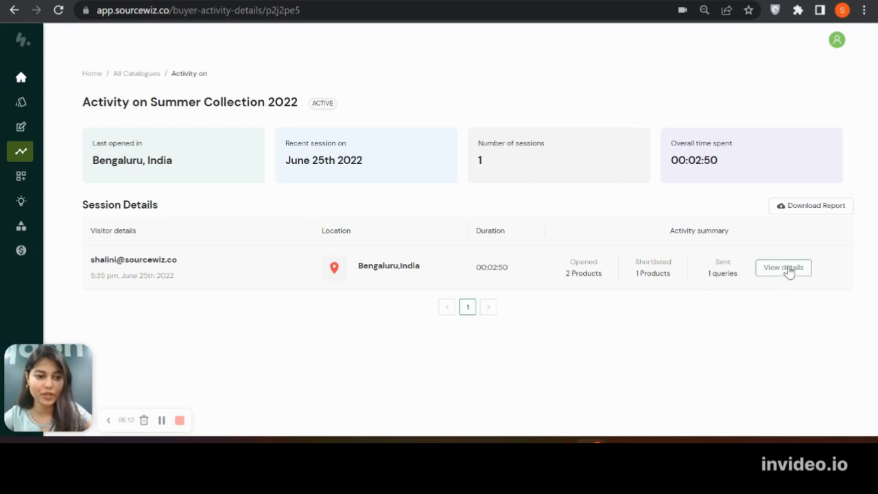
View the visitor session's details, checking the sent query, the shortlisted products and the opened products
left_click(788, 269)
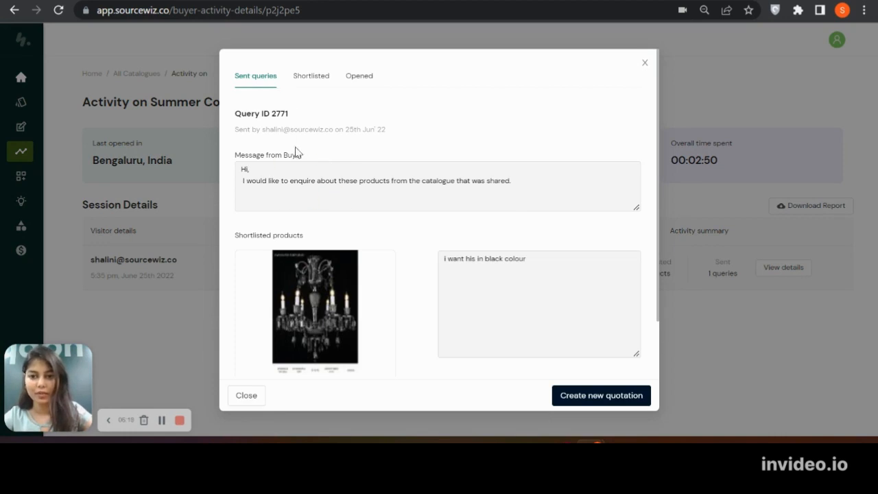
scroll(282, 262, "down", 1)
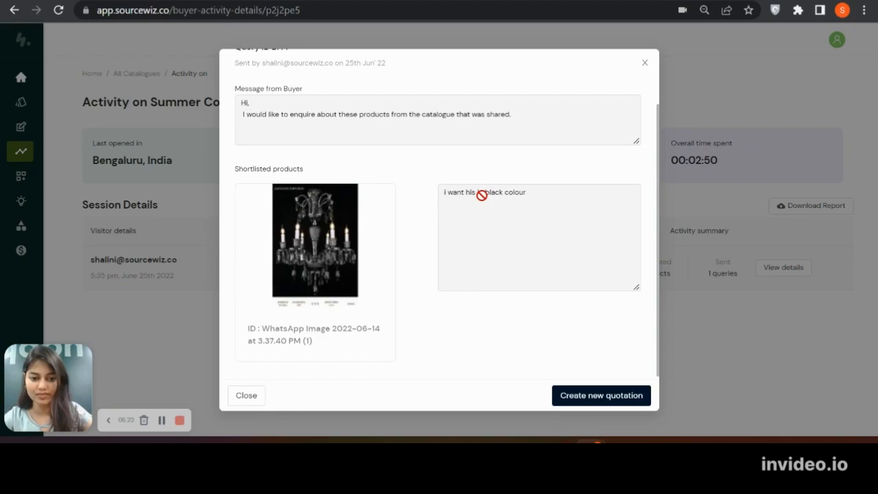
scroll(480, 197, "up", 1)
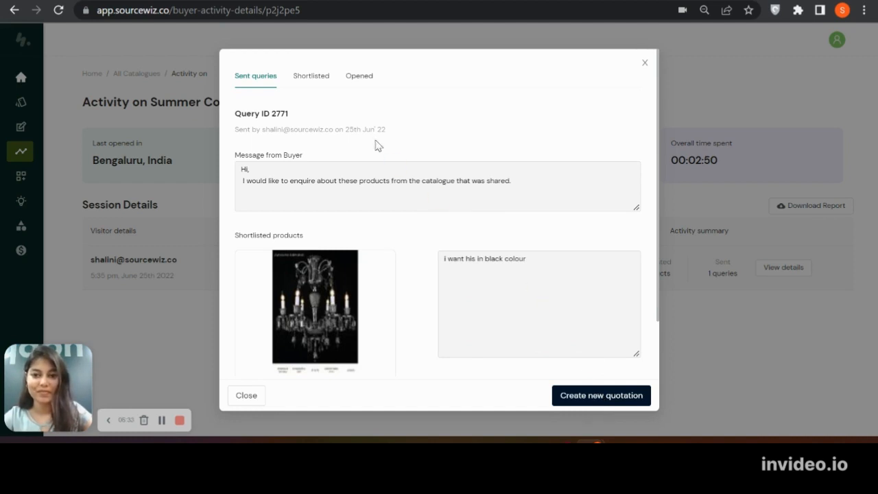
left_click(313, 84)
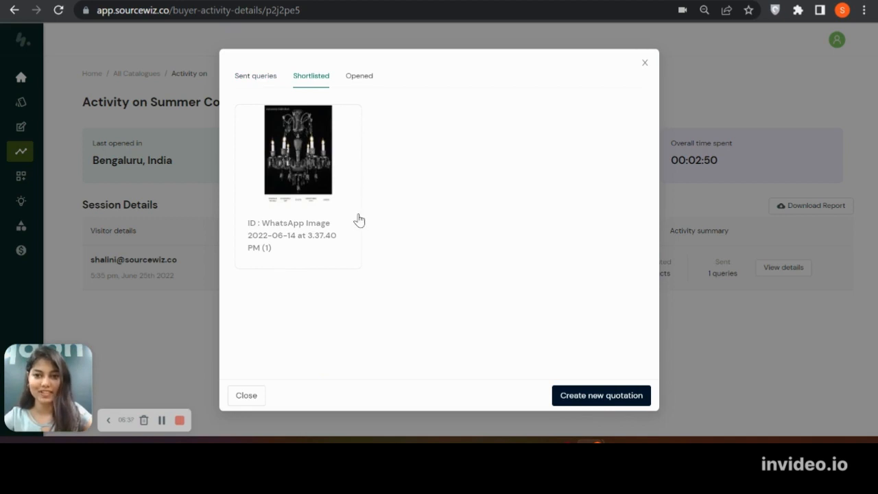
left_click(354, 89)
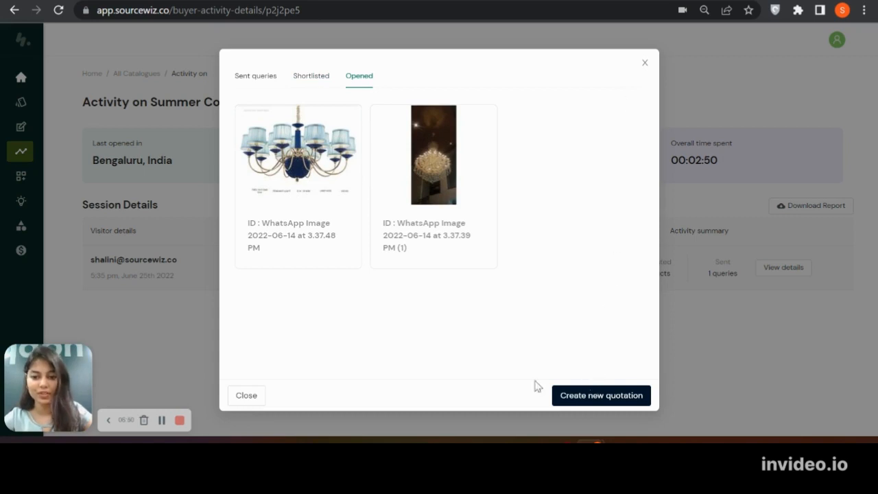
Close the session details, return to the list of all catalogues and copy the Summer Collection 2022 catalogue link
left_click(252, 398)
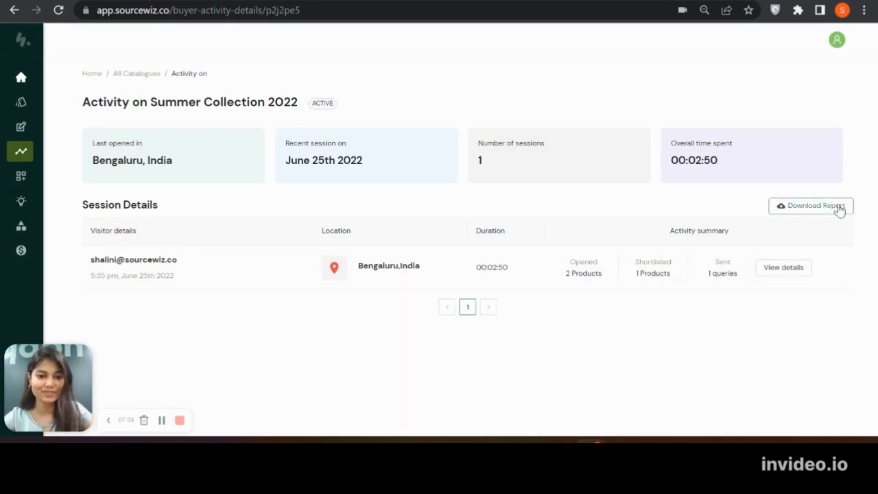
left_click(152, 74)
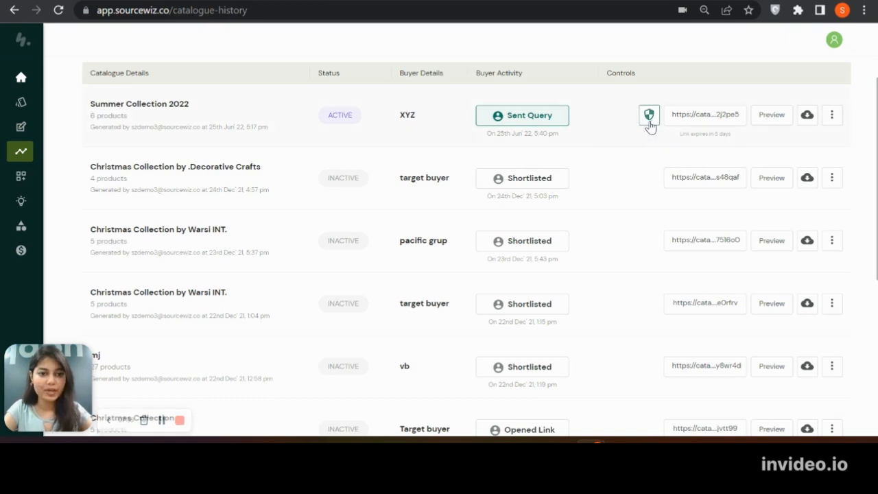
mouse_move(650, 126)
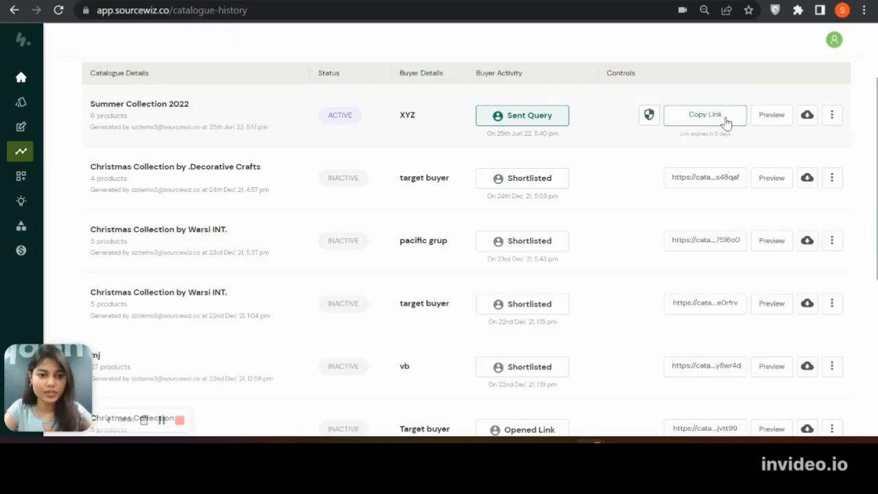
left_click(726, 122)
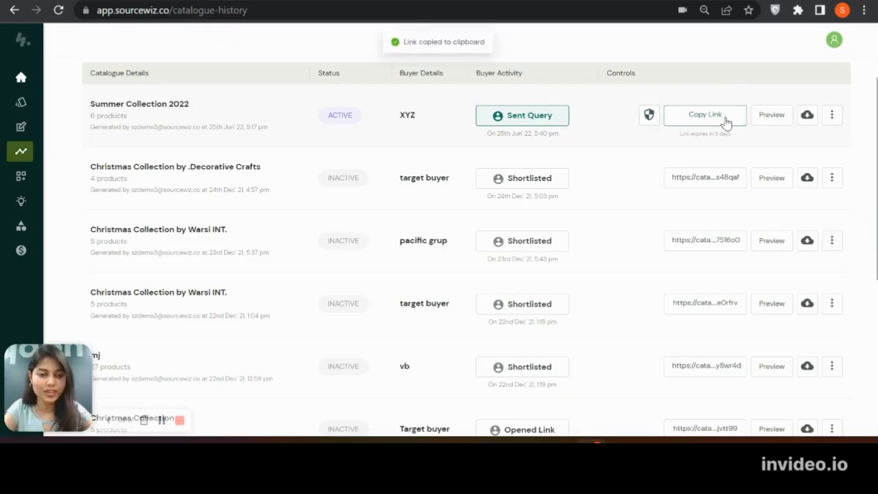
Look through the preview, download formats and further catalogue actions available for the Summer Collection 2022 entry
left_click(771, 115)
left_click(807, 115)
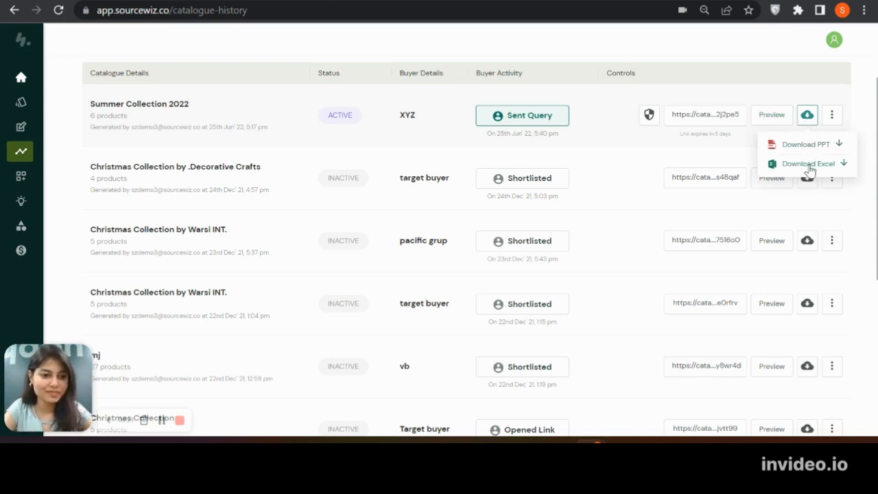
left_click(832, 114)
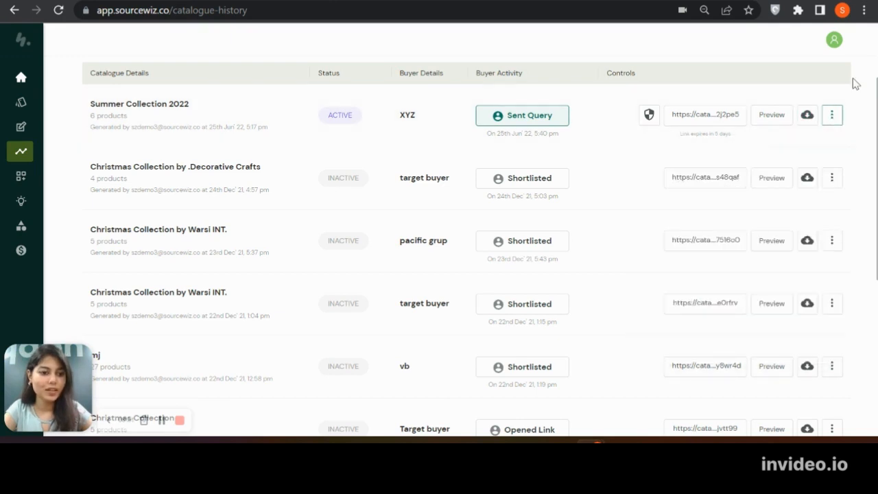
left_click(831, 115)
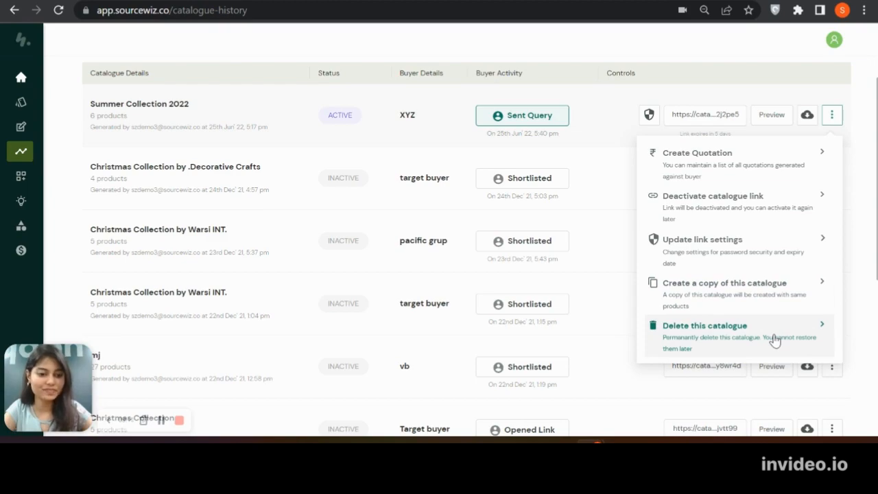
Filter the catalogue list to drafts and view the Test catalogue's product comments, enlarging the PR-04 image
scroll(403, 266, "up", 2)
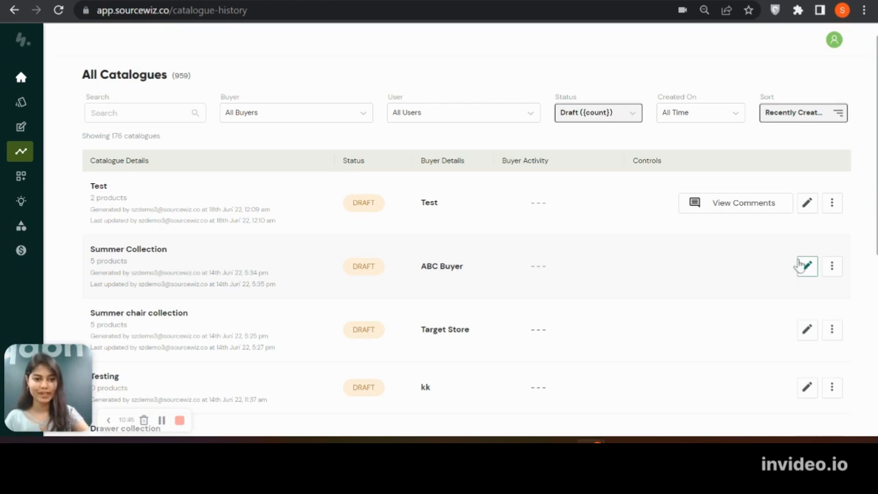
left_click(744, 203)
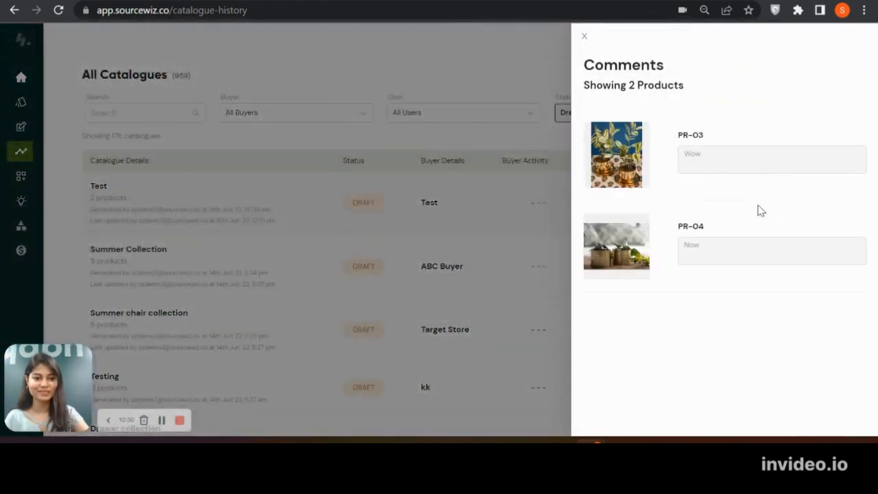
left_click(609, 255)
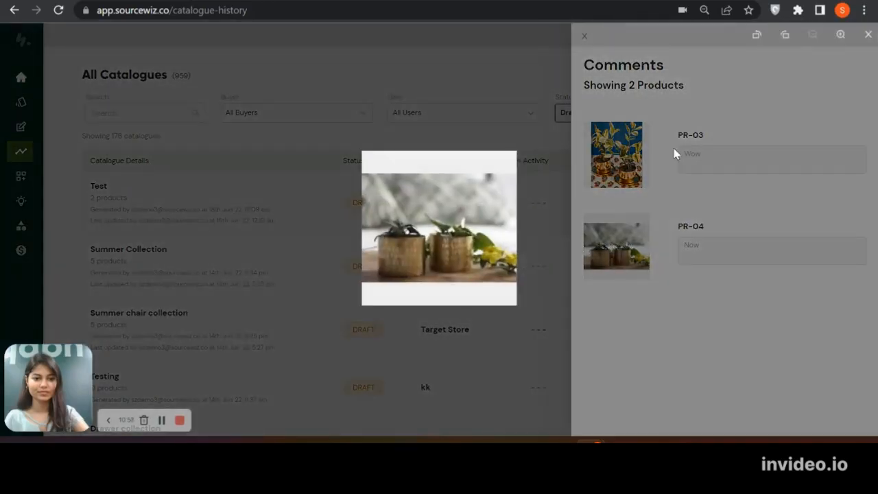
left_click(674, 153)
left_click(584, 36)
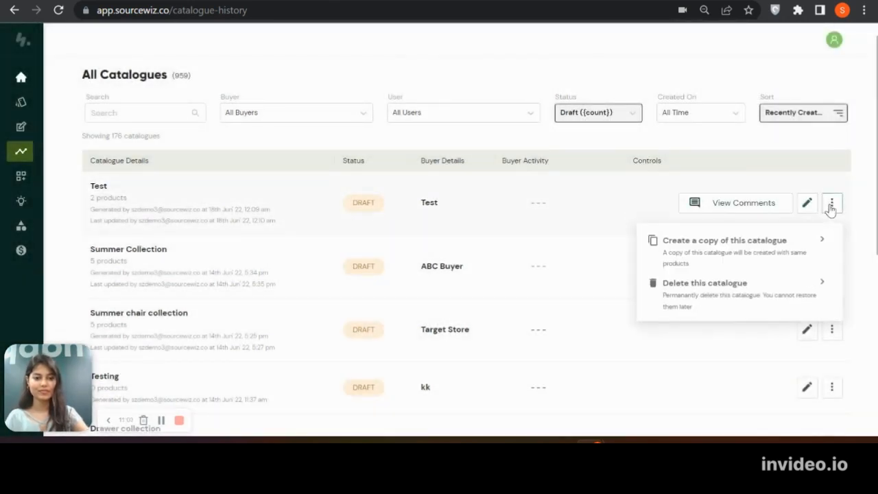
Open the Summer Collection draft for ABC Buyer, check its product table and generate the shareable buyer catalogue from it
left_click(807, 267)
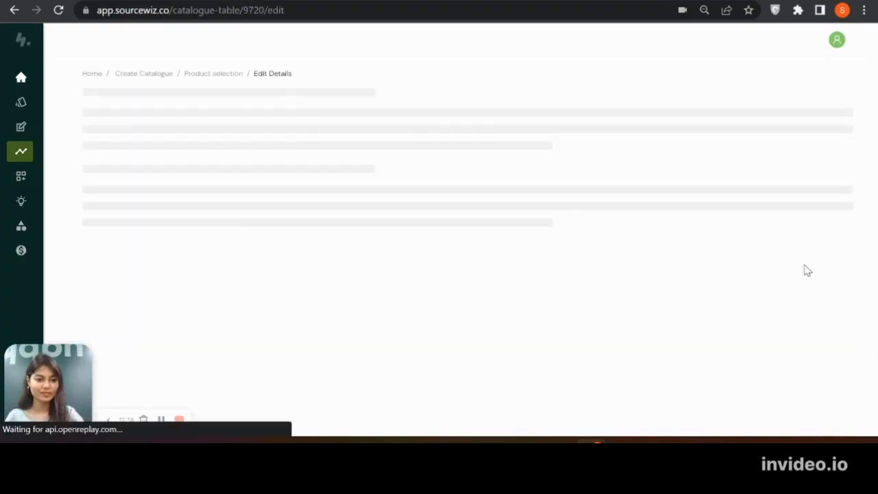
scroll(492, 254, "up", 1)
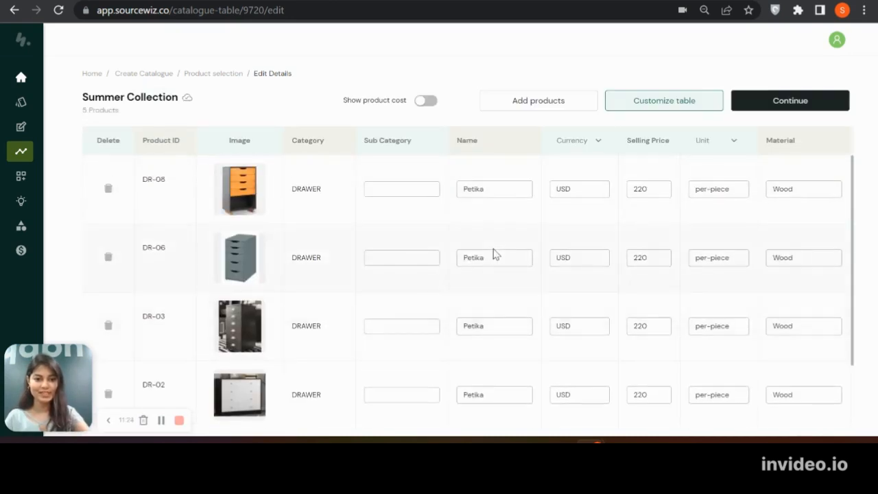
scroll(492, 253, "down", 1)
left_click(796, 104)
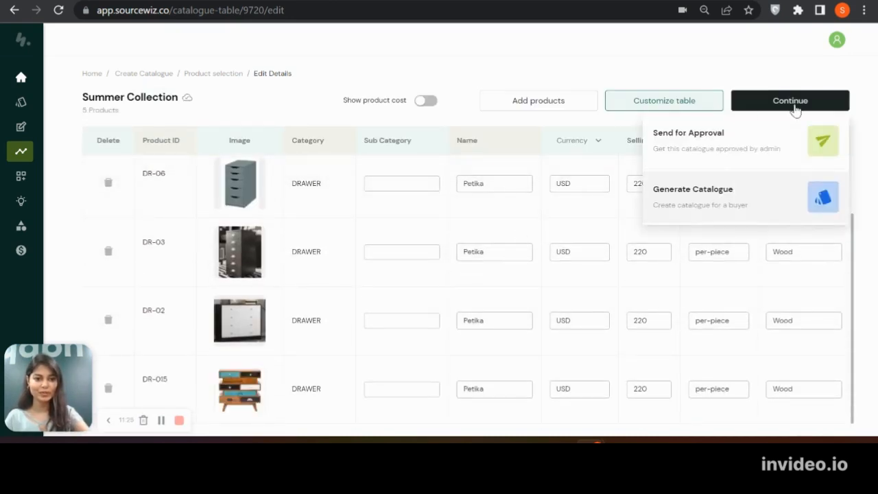
left_click(673, 208)
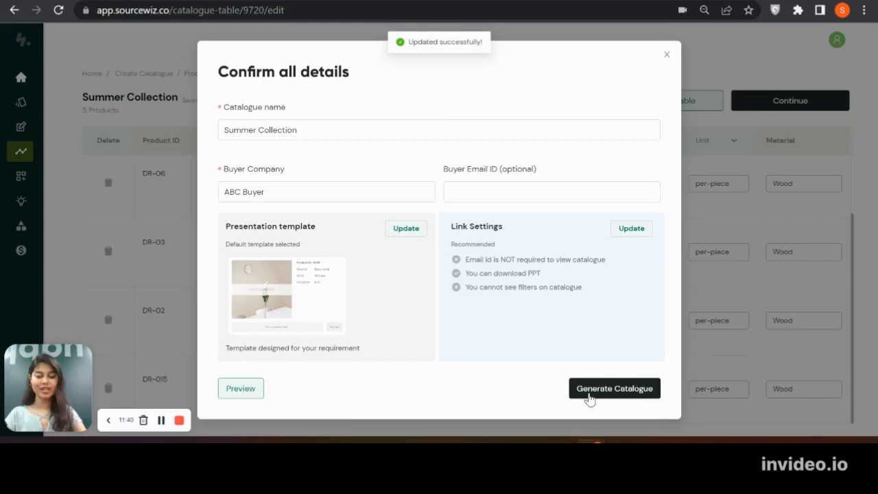
left_click(587, 392)
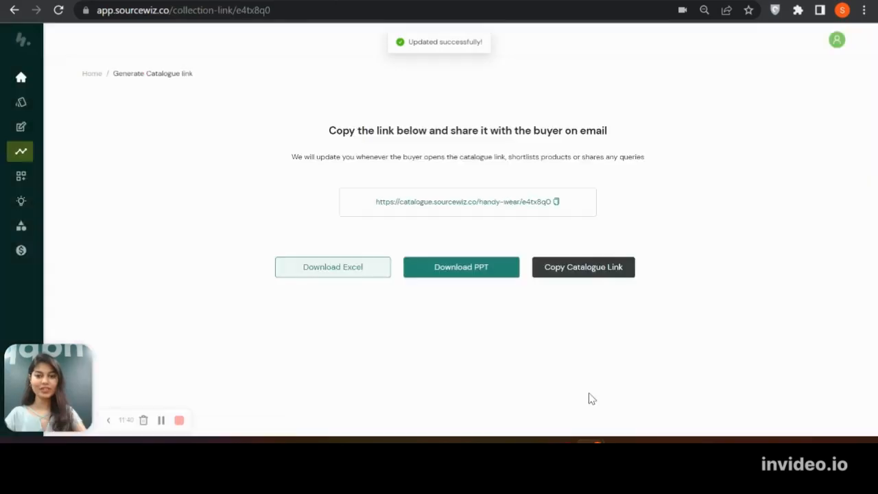